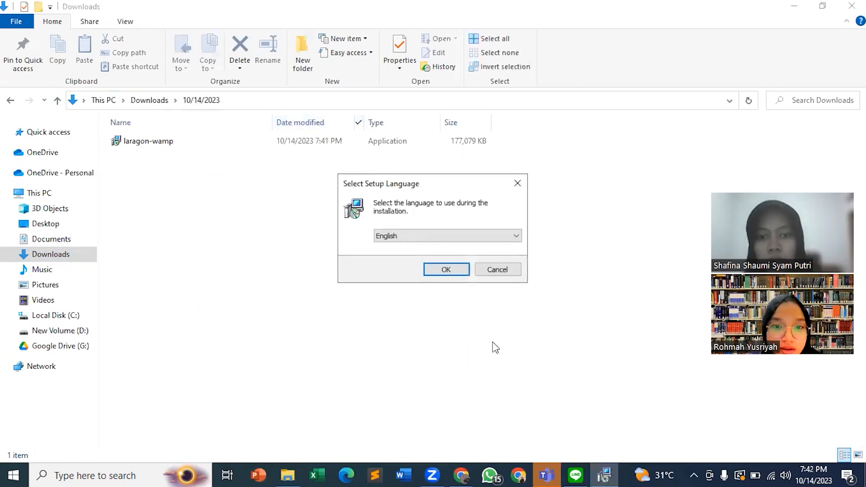
Choose Bahasa Indonesia as the setup language for the Laragon installer and confirm it.
{"action": "left_click", "coordinate": [442, 238]}
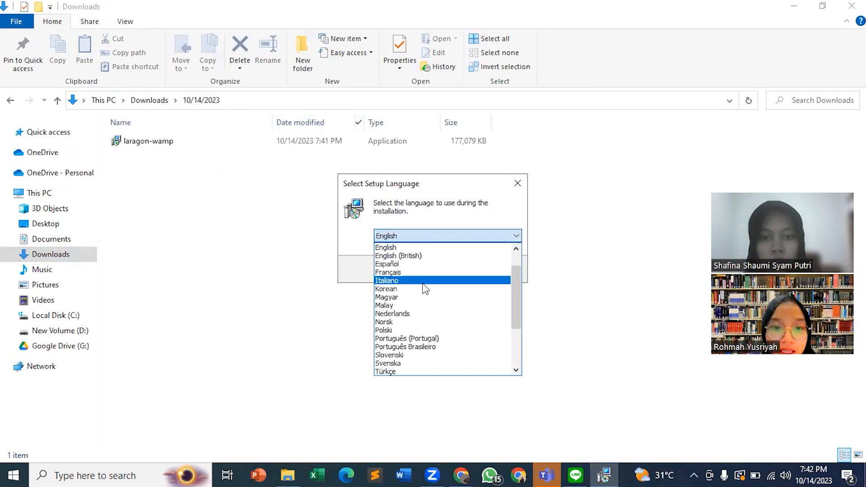
{"action": "scroll", "coordinate": [451, 253], "scroll_direction": "up", "scroll_amount": 3}
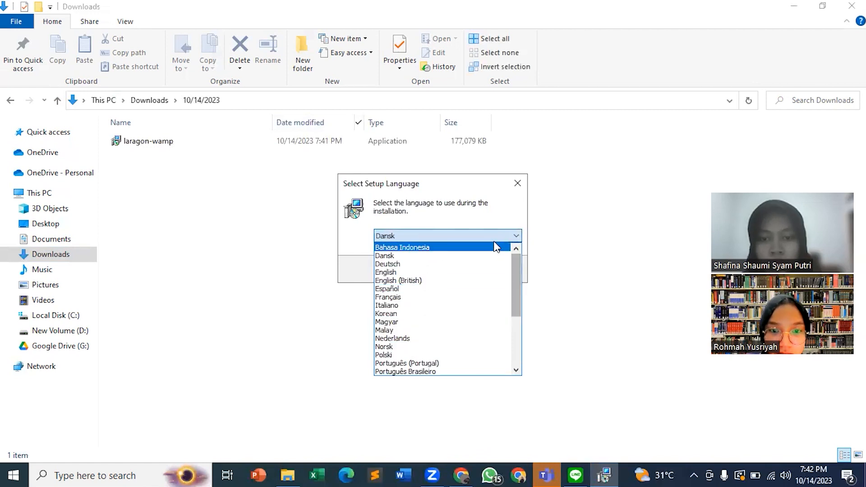
{"action": "left_click", "coordinate": [494, 247]}
{"action": "left_click", "coordinate": [449, 272]}
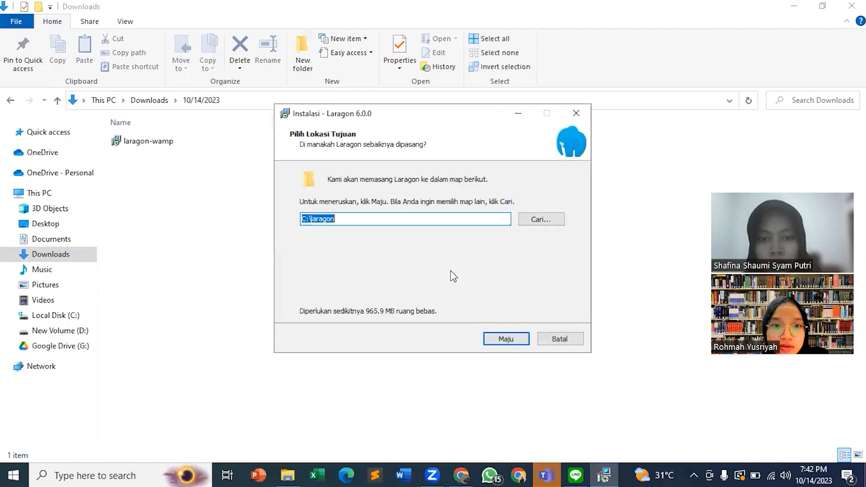
Install Laragon into C:\laragon with launch at Windows startup, automatic virtual hosts and the Sublime Text & Terminal context entries enabled.
{"action": "left_click", "coordinate": [354, 221]}
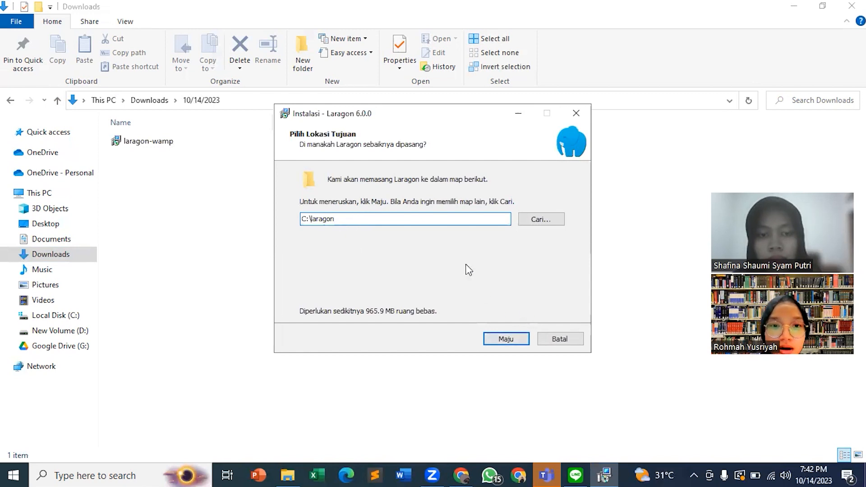
{"action": "left_click", "coordinate": [506, 338]}
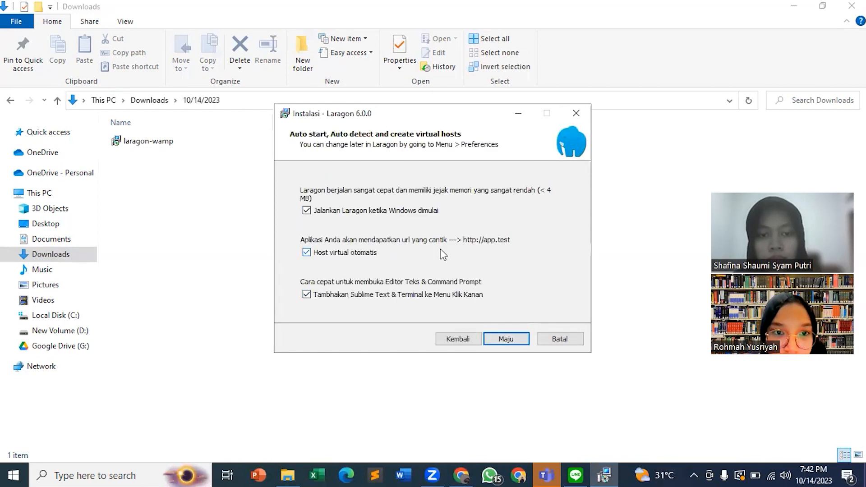
{"action": "left_click", "coordinate": [506, 339]}
{"action": "left_click_drag", "start_coordinate": [559, 248], "coordinate": [557, 267]}
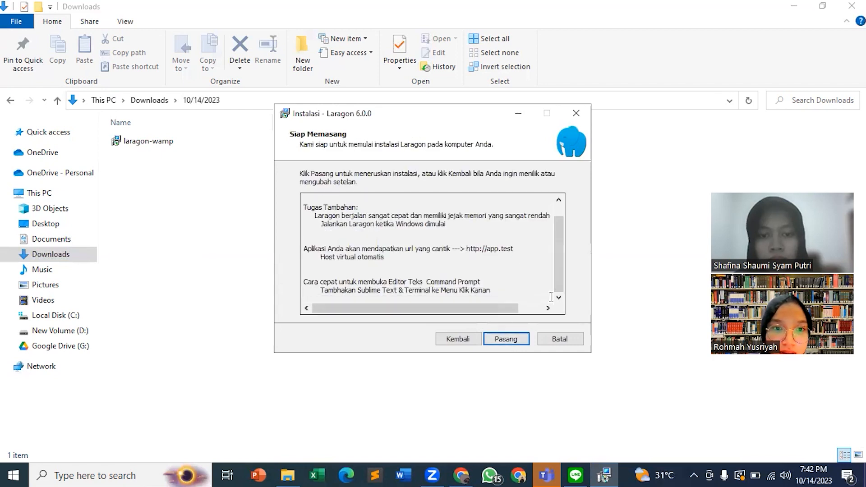
{"action": "left_click", "coordinate": [506, 339]}
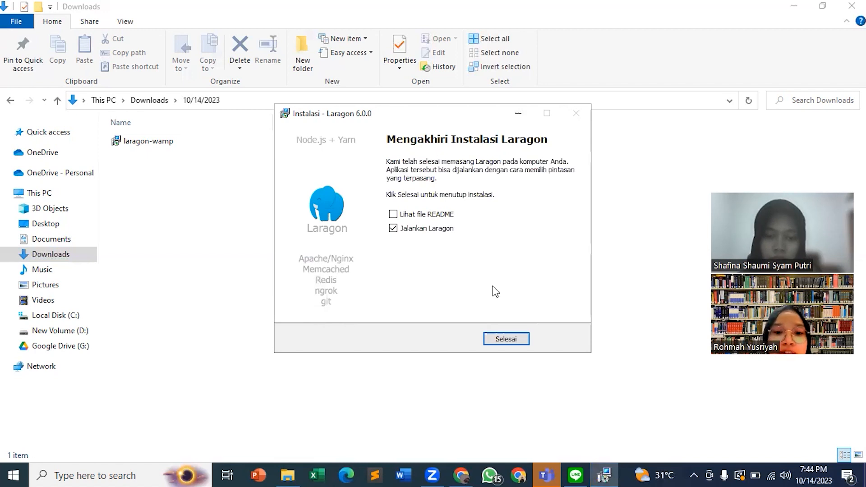
Finish the setup with the option to run Laragon enabled, and start all of its services.
{"action": "left_click", "coordinate": [507, 340]}
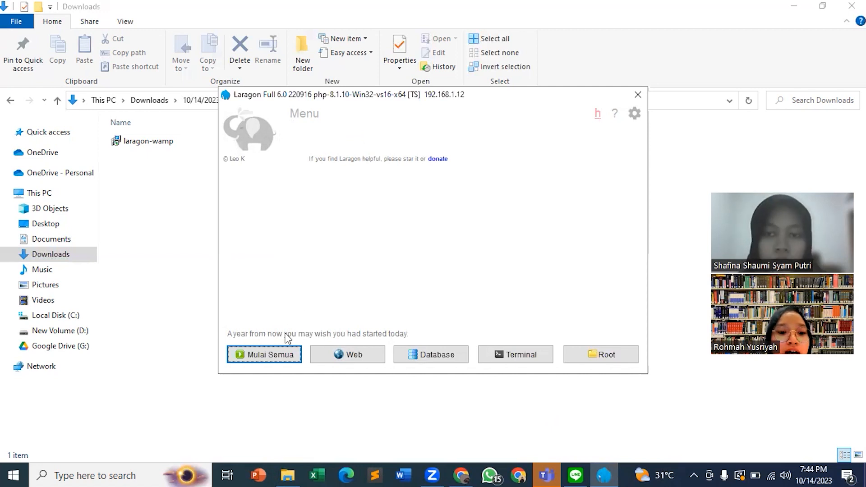
{"action": "left_click", "coordinate": [284, 355]}
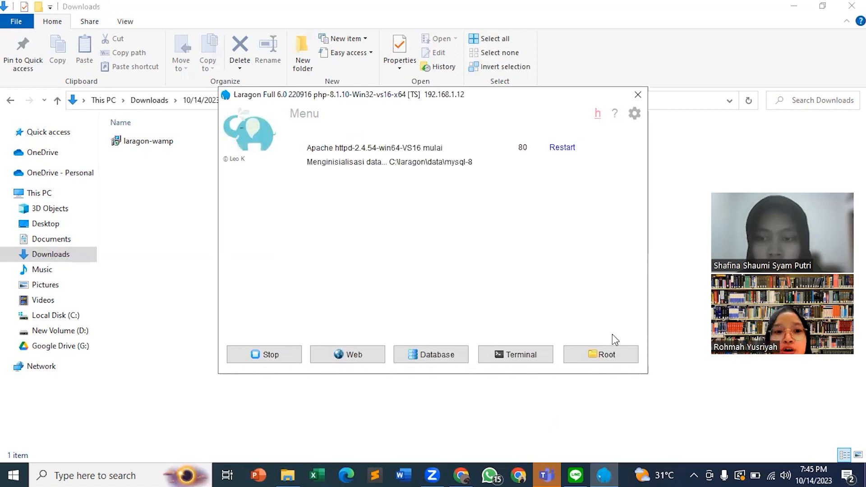
{"action": "left_click", "coordinate": [599, 357]}
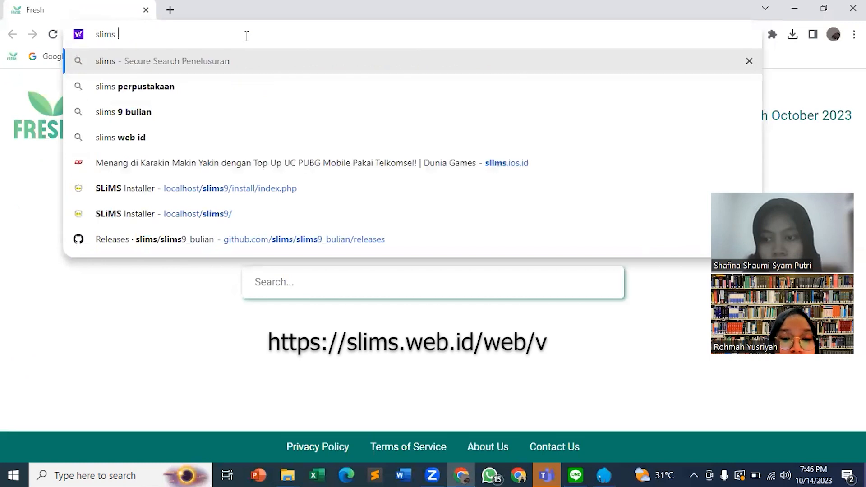
Search the web for "slims 9 bulian" and download slims9_bulian-9.6.1.zip from the SLiMS releases page.
{"action": "type", "text": "9 buli"}
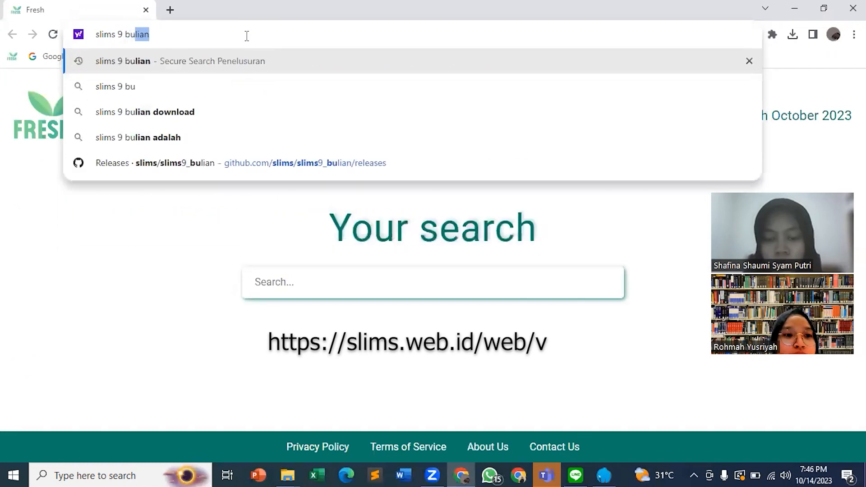
{"action": "type", "text": "an"}
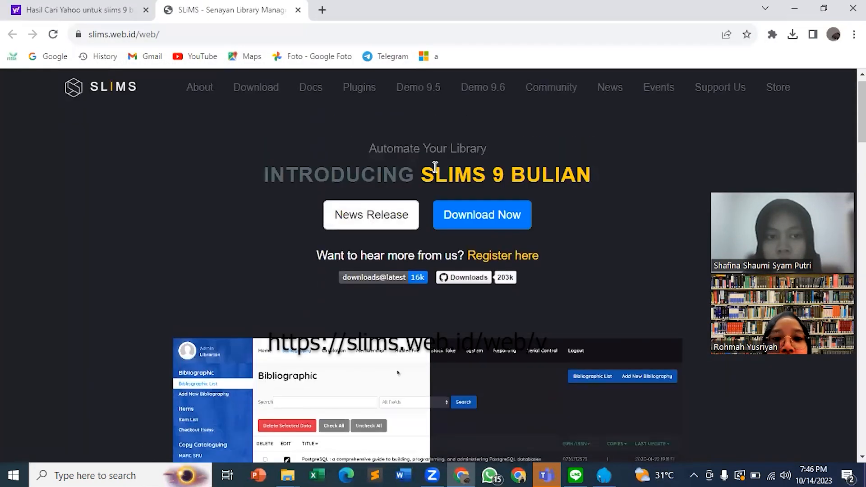
{"action": "left_click", "coordinate": [464, 217]}
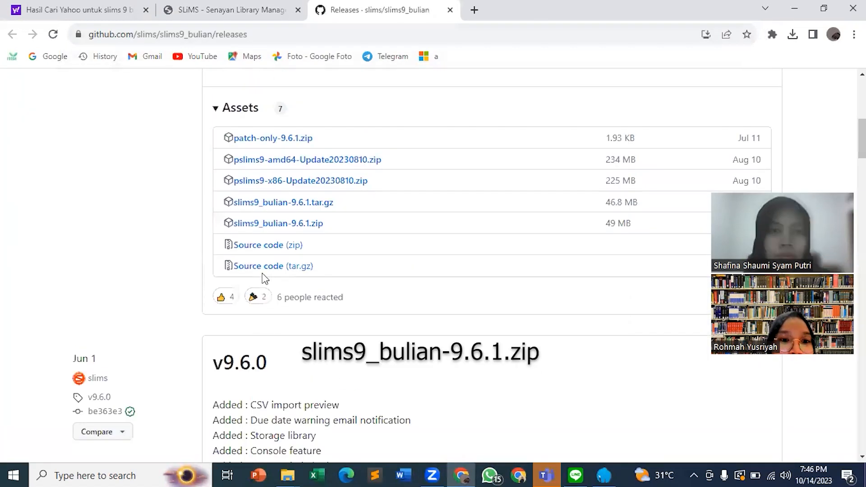
{"action": "scroll", "coordinate": [265, 279], "scroll_direction": "up", "scroll_amount": 1}
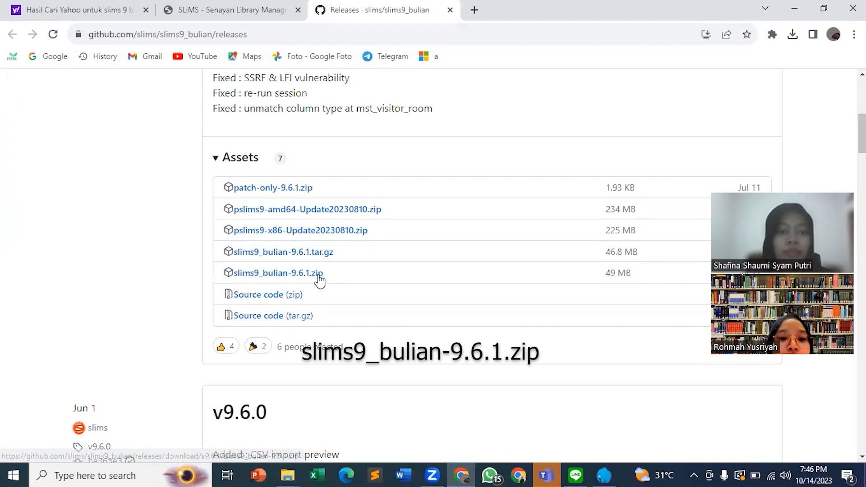
{"action": "left_click", "coordinate": [316, 277]}
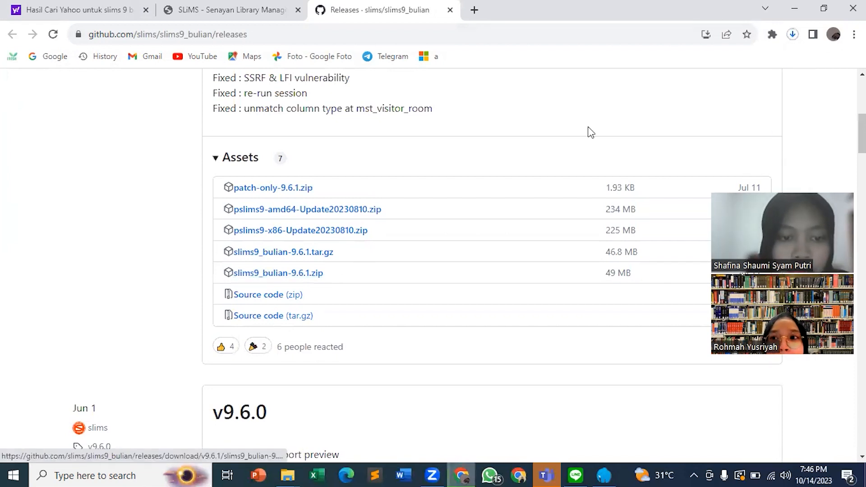
{"action": "left_click", "coordinate": [792, 34]}
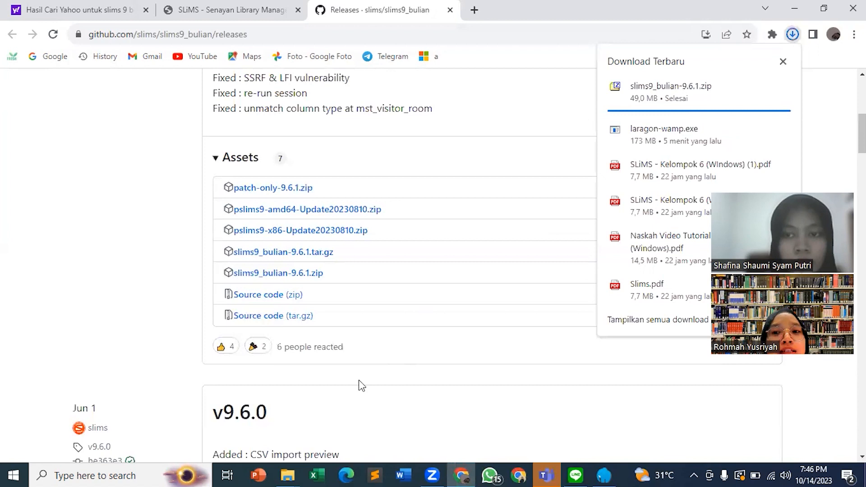
Switch to File Explorer and filter the Downloads folder to files modified on October 14, 2023, to locate the slims9_bulian-9.6.1 archive.
{"action": "mouse_move", "coordinate": [287, 476]}
{"action": "left_click", "coordinate": [261, 439]}
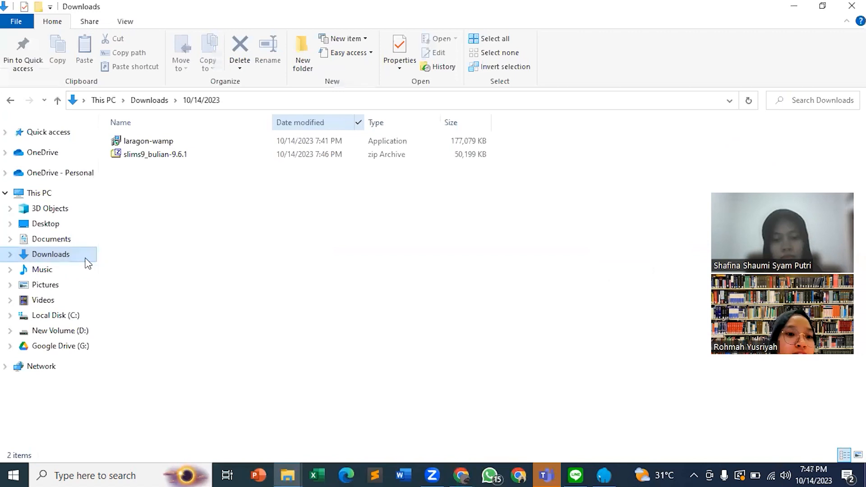
{"action": "left_click", "coordinate": [85, 257]}
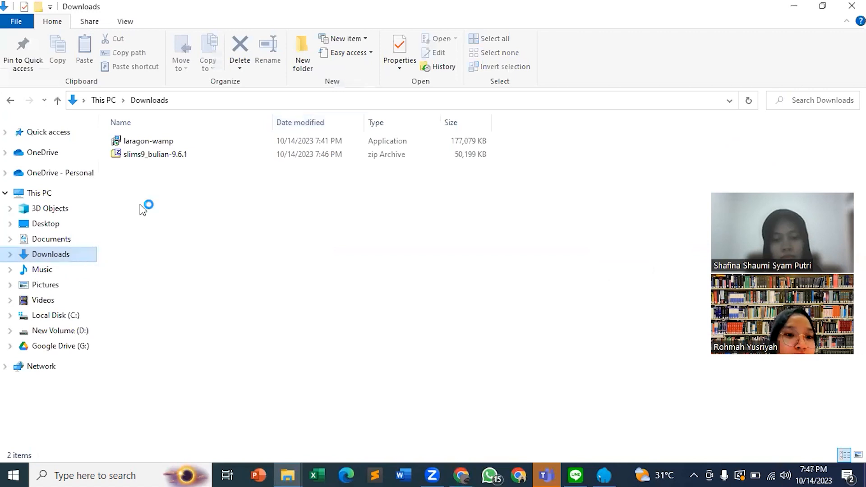
{"action": "left_click", "coordinate": [273, 158]}
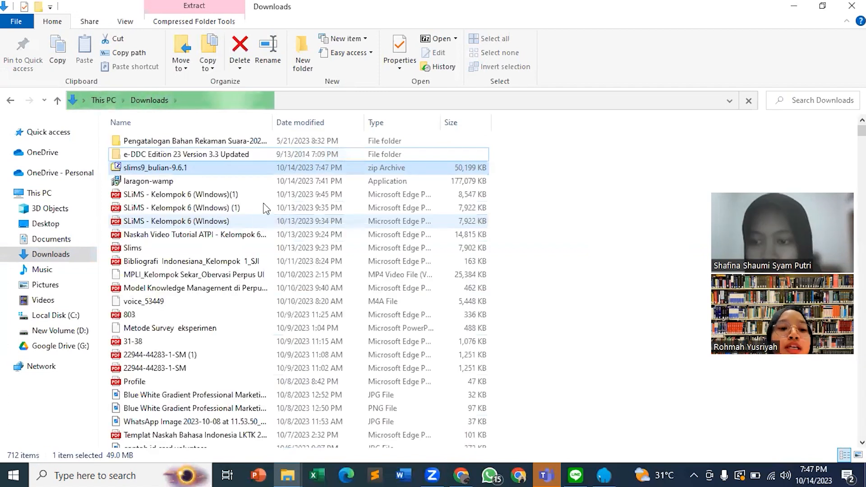
{"action": "left_click", "coordinate": [358, 122]}
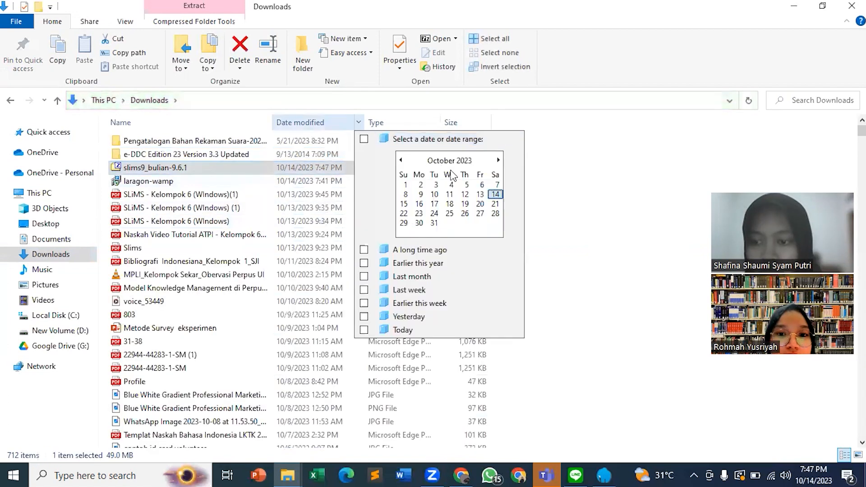
{"action": "left_click", "coordinate": [503, 199]}
{"action": "left_click", "coordinate": [244, 177]}
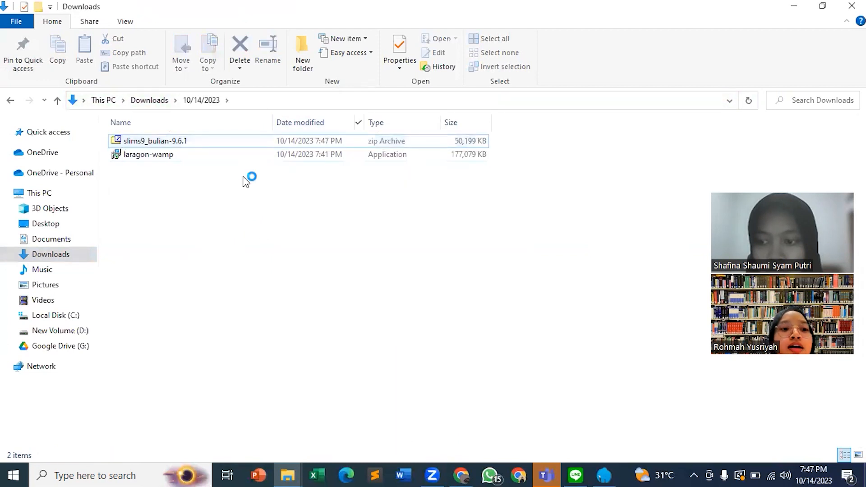
{"action": "left_click", "coordinate": [212, 141]}
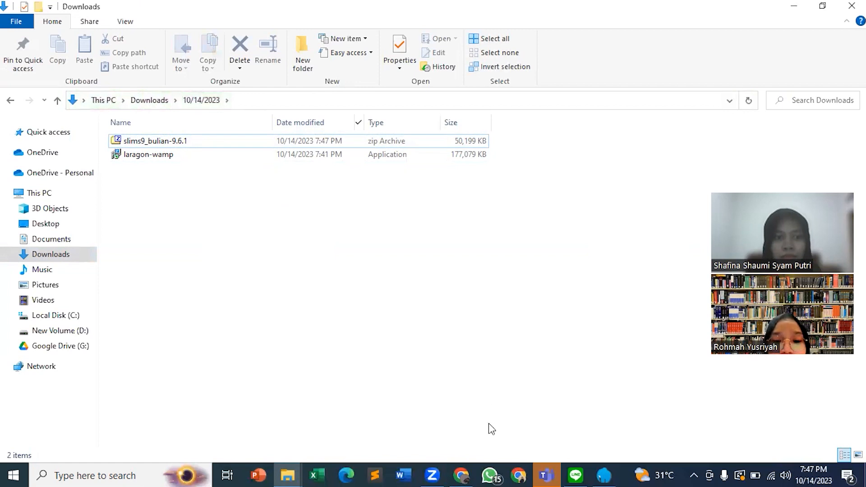
Open the www root folder from Laragon and arrange its window beside the Downloads window.
{"action": "left_click", "coordinate": [611, 470]}
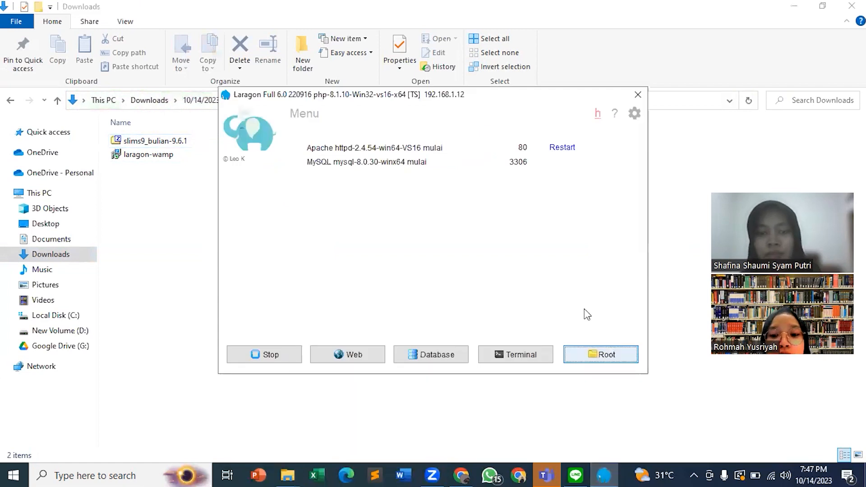
{"action": "left_click", "coordinate": [600, 354]}
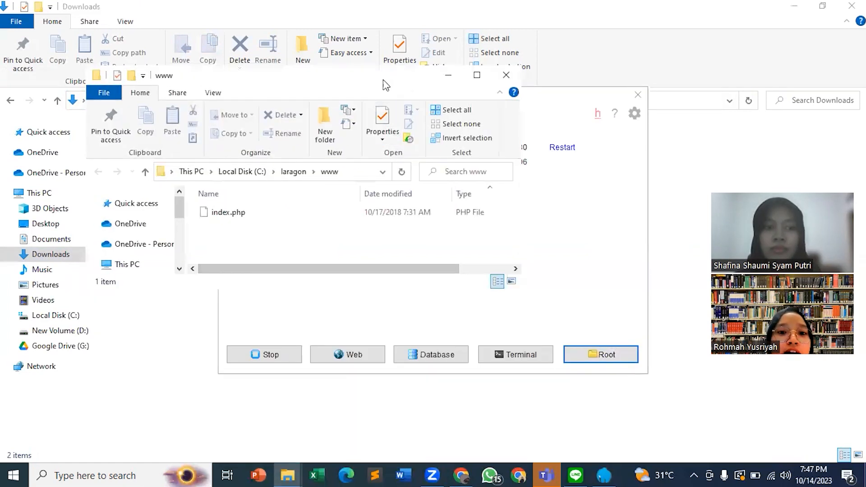
{"action": "left_click_drag", "start_coordinate": [383, 79], "coordinate": [615, 35]}
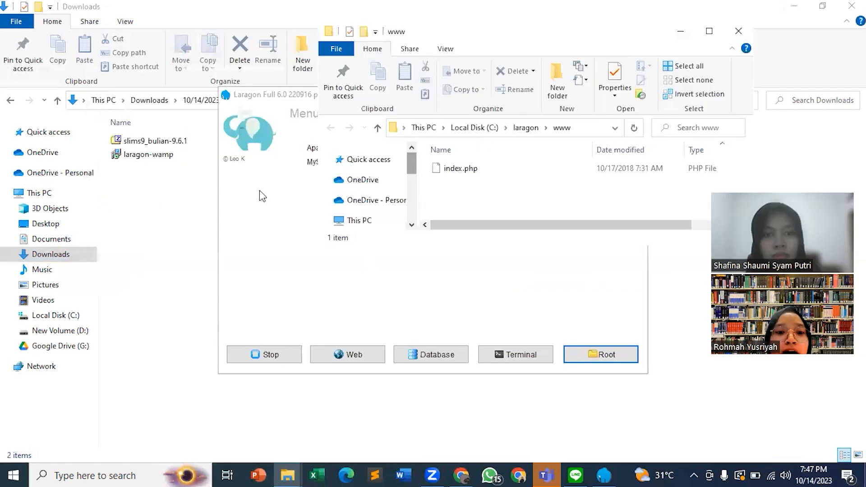
{"action": "left_click", "coordinate": [172, 238]}
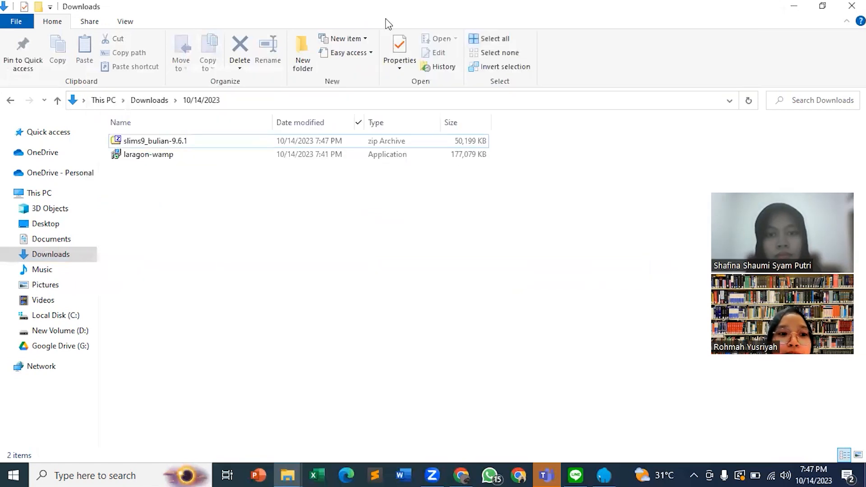
{"action": "key", "text": "super+Left"}
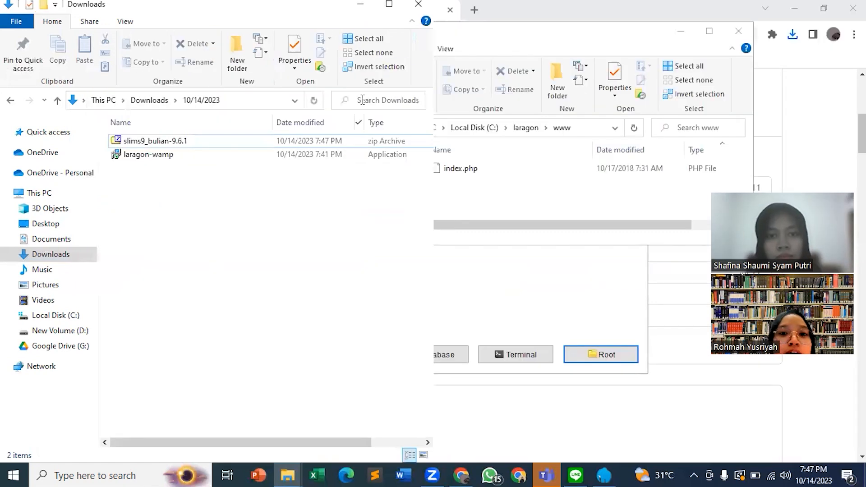
Move the slims9_bulian-9.6.1 archive from Downloads into Laragon's www folder and maximize that folder's window.
{"action": "left_click_drag", "start_coordinate": [312, 141], "coordinate": [504, 185]}
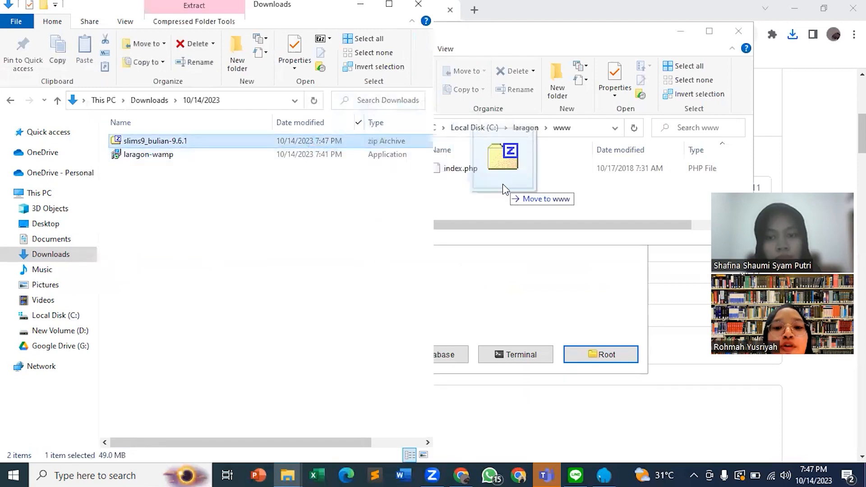
{"action": "left_click_drag", "start_coordinate": [502, 183], "coordinate": [502, 184]}
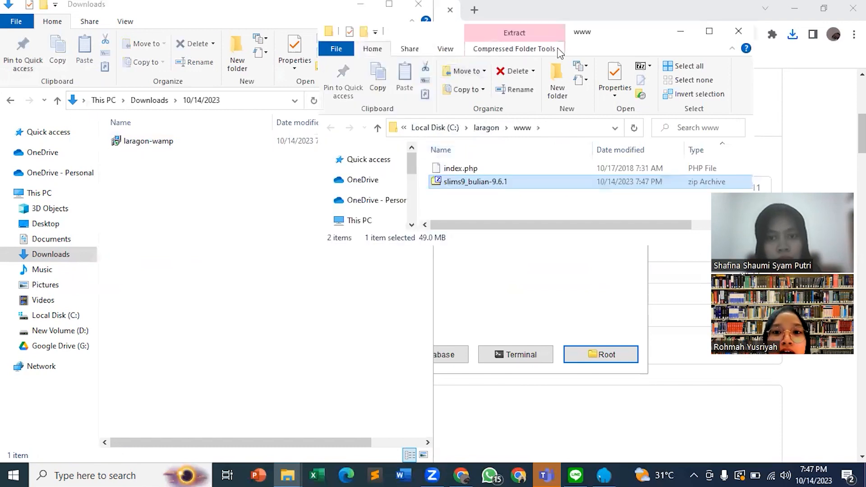
{"action": "left_click", "coordinate": [709, 32]}
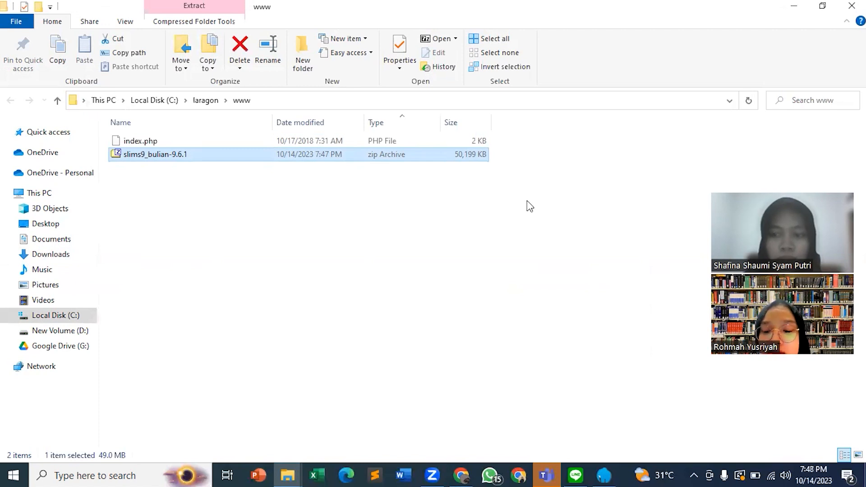
{"action": "right_click", "coordinate": [317, 158]}
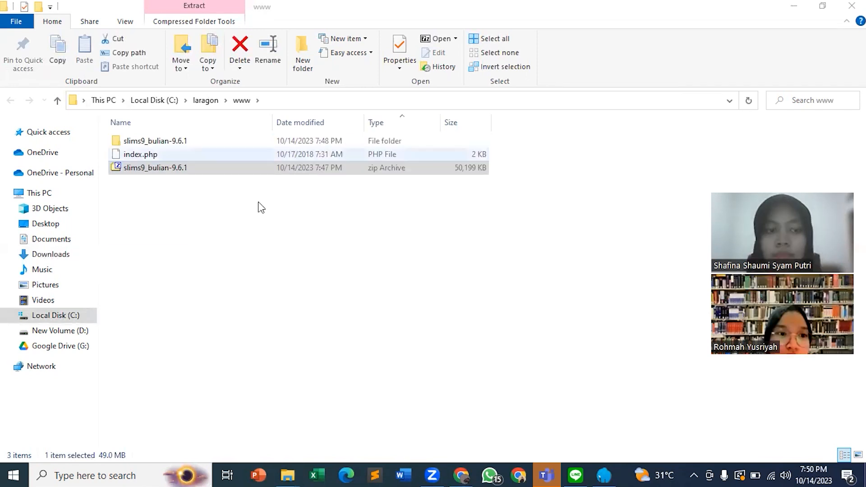
{"action": "left_click", "coordinate": [255, 194]}
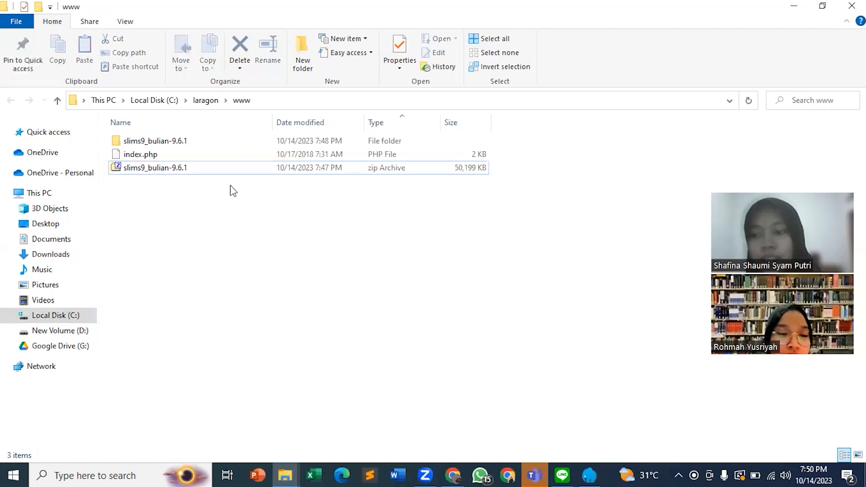
Check the nested folder inside the extracted slims9_bulian-9.6.1 folder and return to the www folder.
{"action": "double_click", "coordinate": [232, 143]}
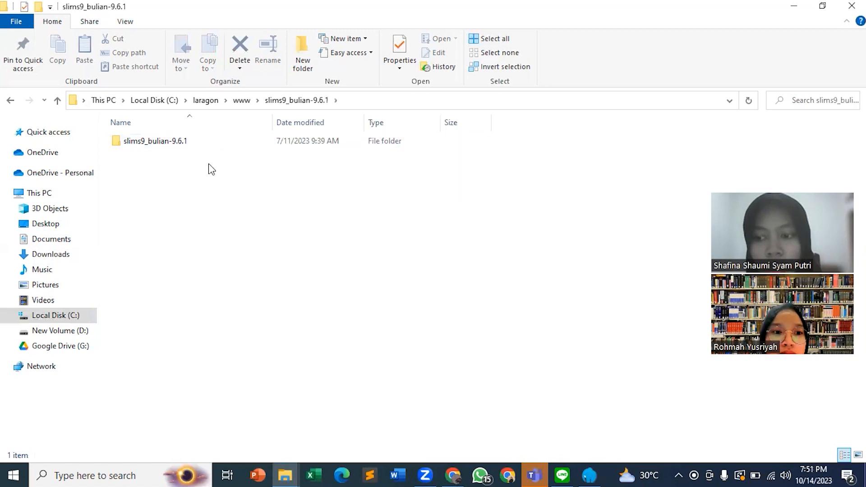
{"action": "right_click", "coordinate": [203, 139]}
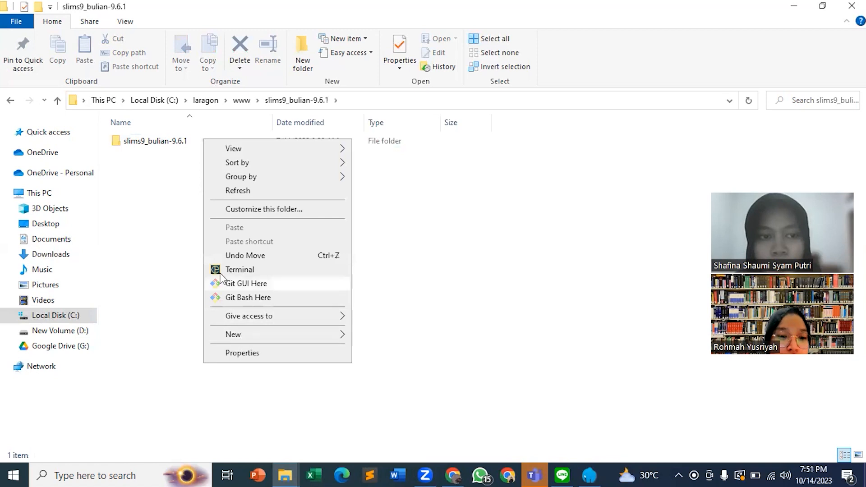
{"action": "left_click", "coordinate": [242, 101]}
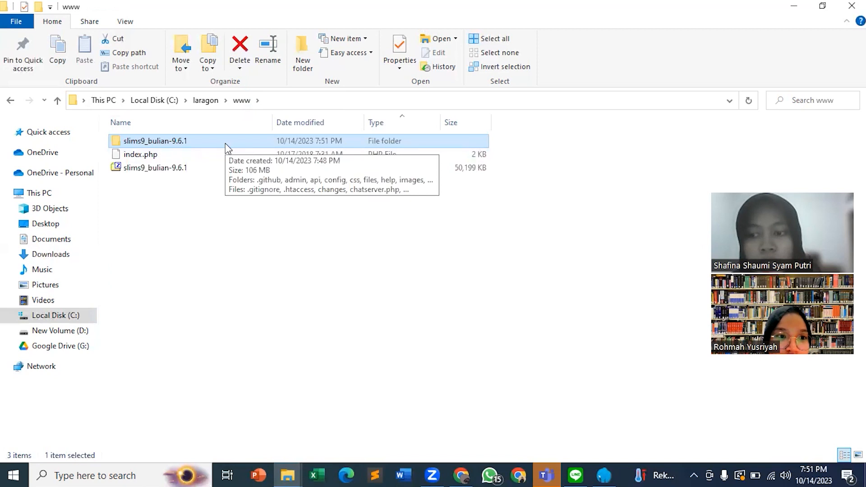
{"action": "key", "text": "F2"}
{"action": "type", "text": "slims9"}
{"action": "left_click", "coordinate": [180, 171]}
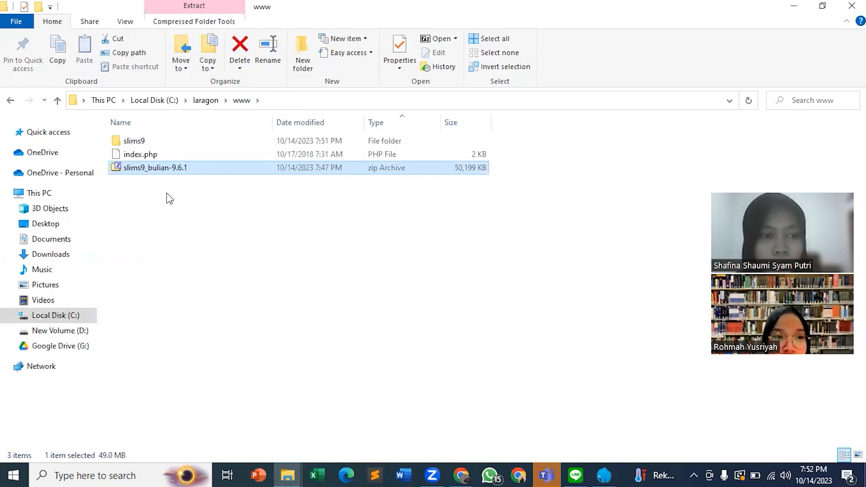
{"action": "double_click", "coordinate": [188, 171]}
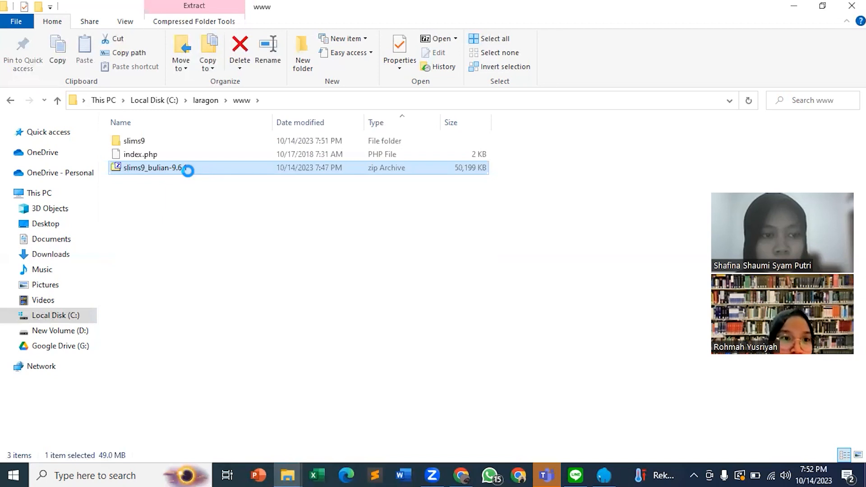
{"action": "right_click", "coordinate": [188, 171]}
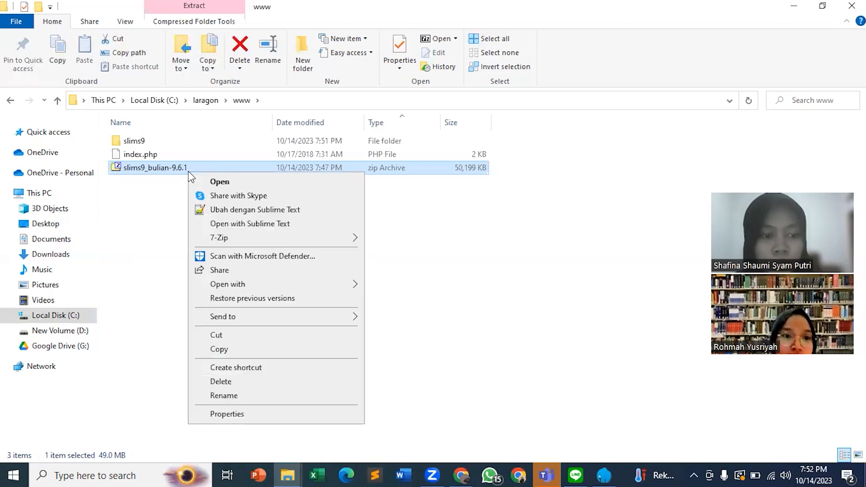
{"action": "left_click", "coordinate": [223, 381]}
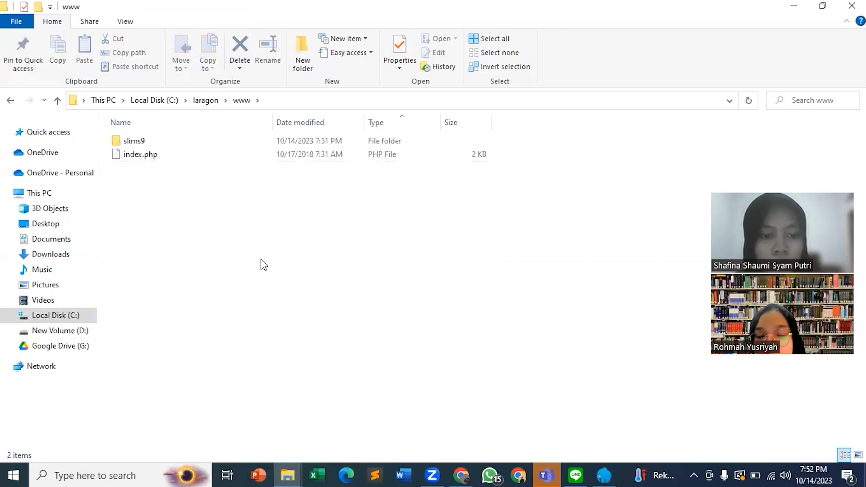
Look inside the slims9 folder and go to Laragon's bin\php\php-8.1.10-Win32-vs16-x64 folder.
{"action": "double_click", "coordinate": [243, 142]}
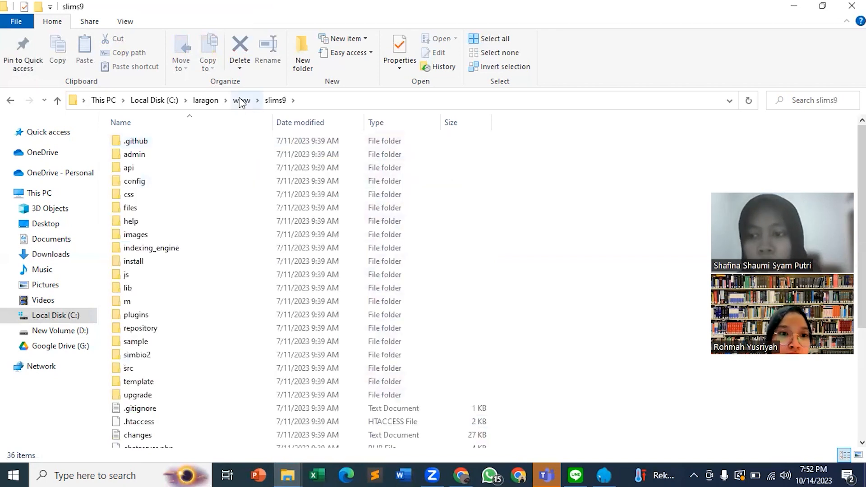
{"action": "left_click", "coordinate": [225, 102]}
{"action": "left_click", "coordinate": [212, 101]}
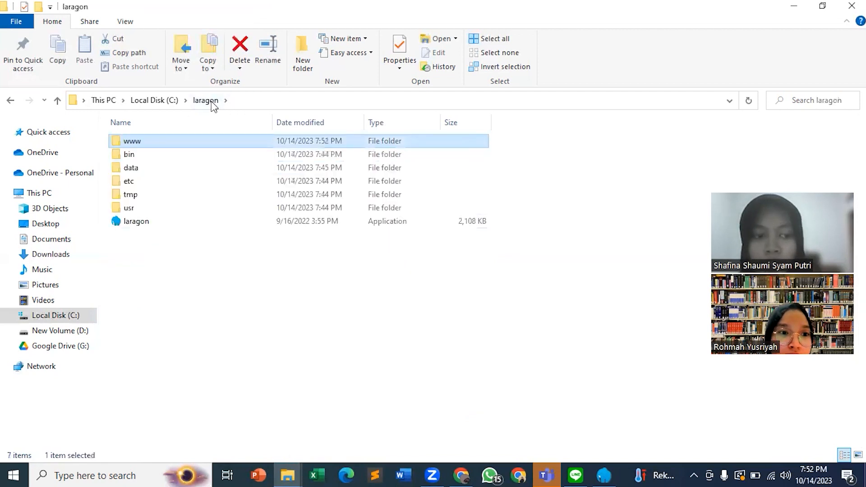
{"action": "left_click", "coordinate": [157, 102]}
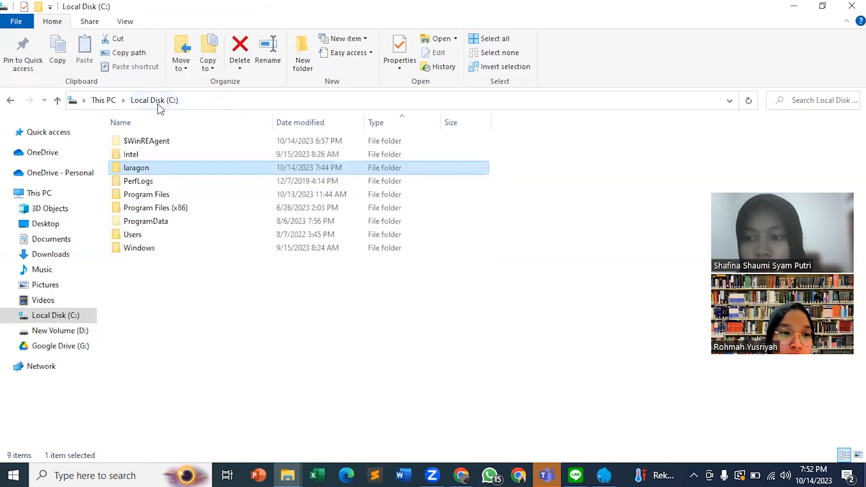
{"action": "double_click", "coordinate": [154, 169]}
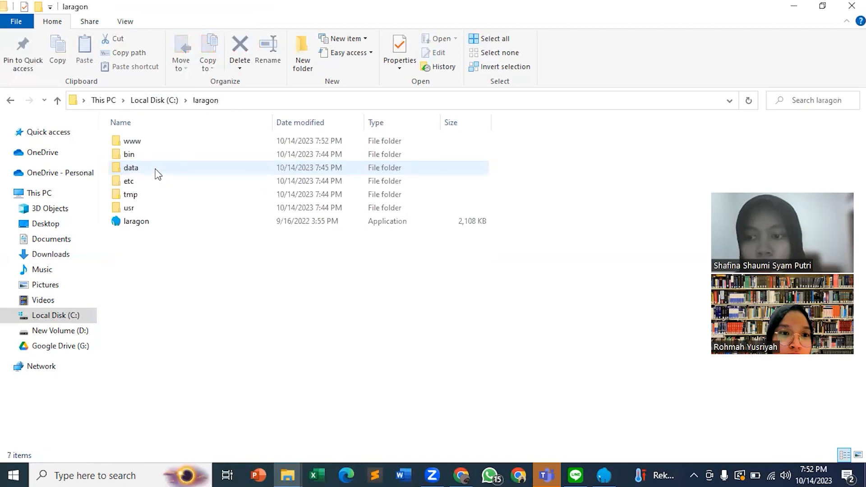
{"action": "double_click", "coordinate": [150, 156]}
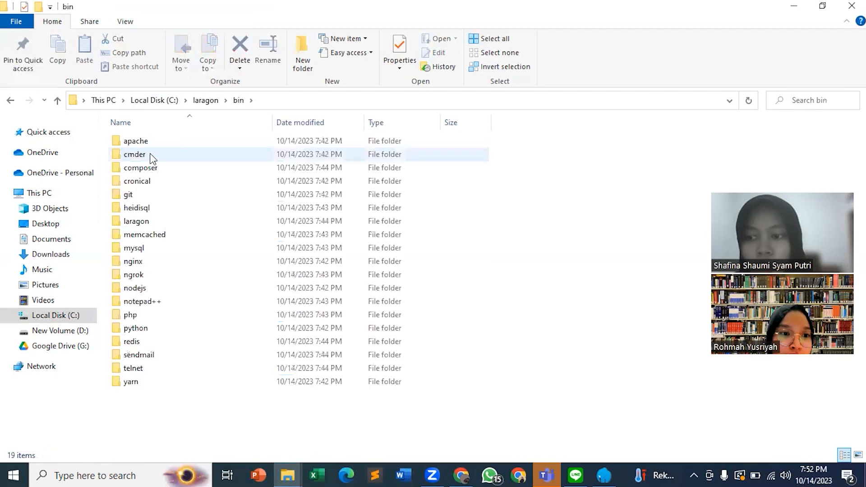
{"action": "double_click", "coordinate": [135, 315]}
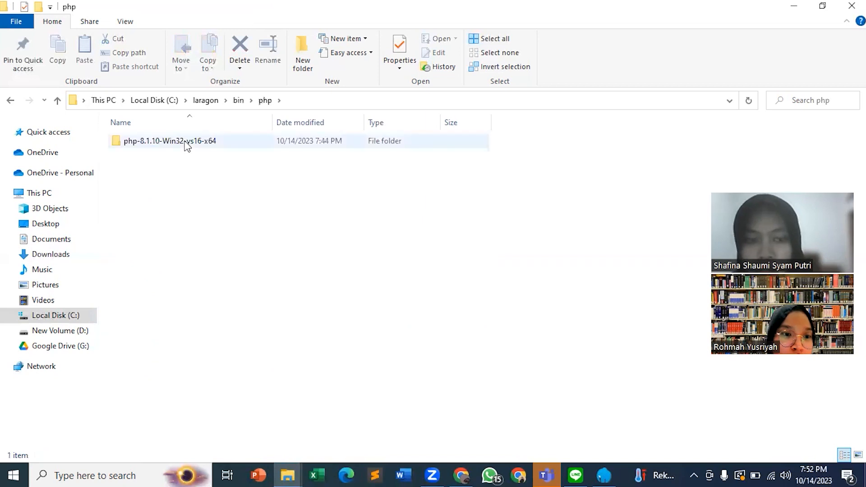
{"action": "double_click", "coordinate": [187, 144]}
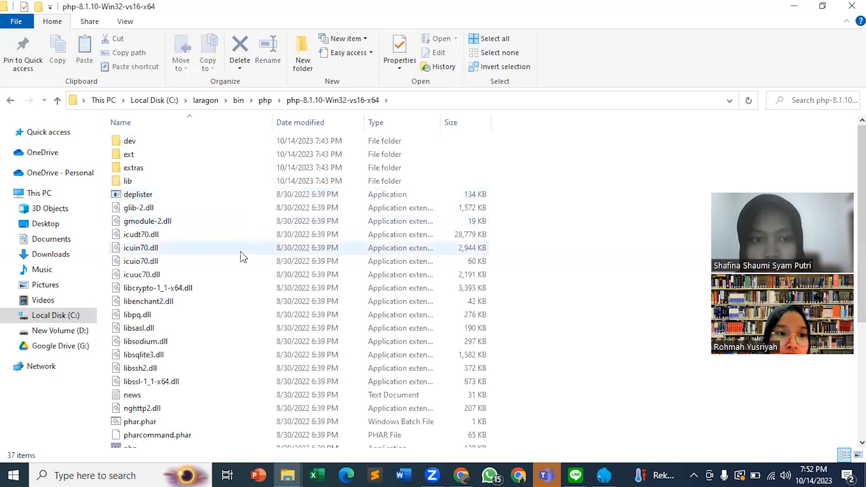
Open the php configuration settings file in Notepad and find the gettext extension line.
{"action": "scroll", "coordinate": [240, 250], "scroll_direction": "down", "scroll_amount": 5}
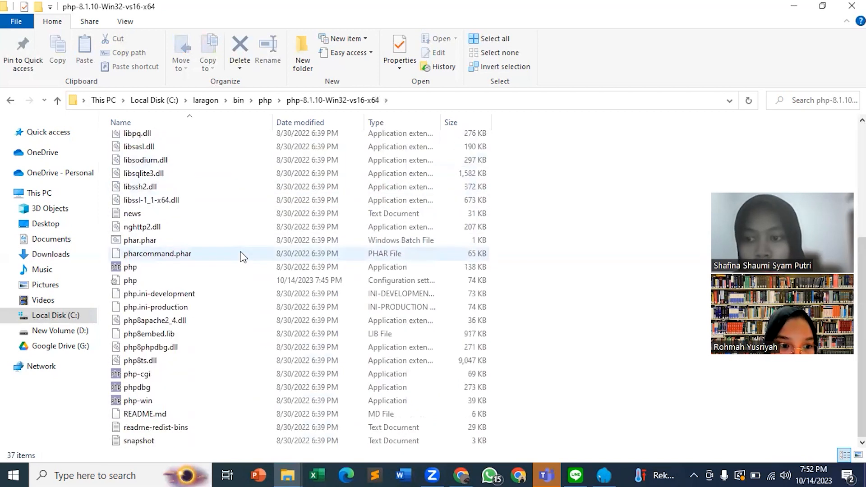
{"action": "left_click", "coordinate": [188, 280]}
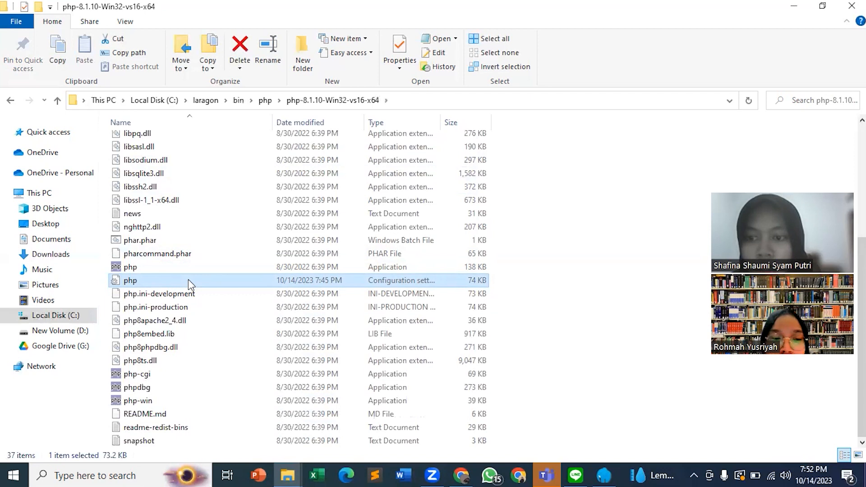
{"action": "double_click", "coordinate": [188, 280]}
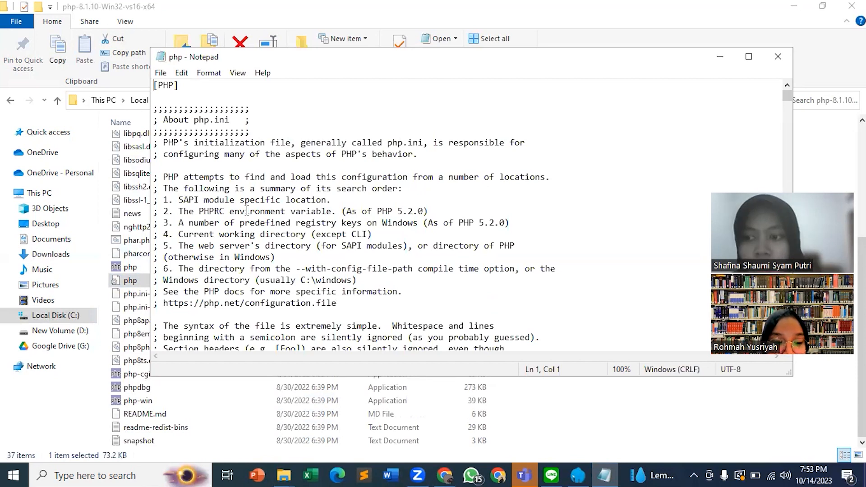
{"action": "key", "text": "ctrl+f"}
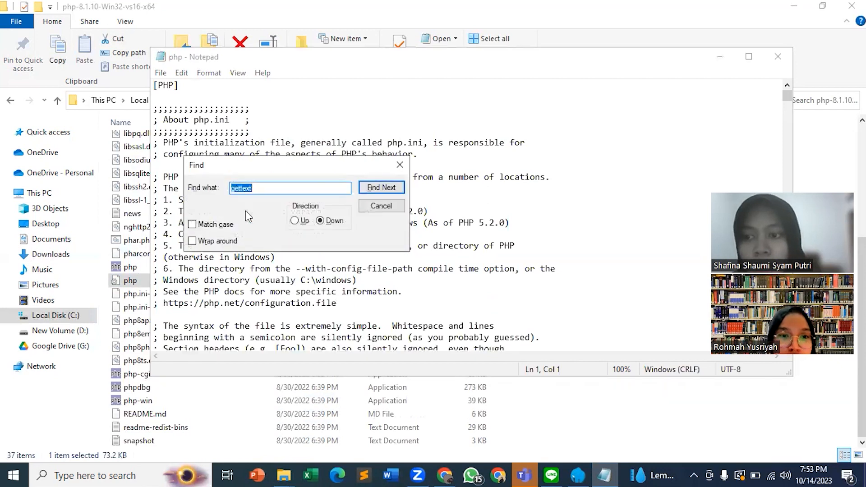
{"action": "left_click", "coordinate": [379, 189]}
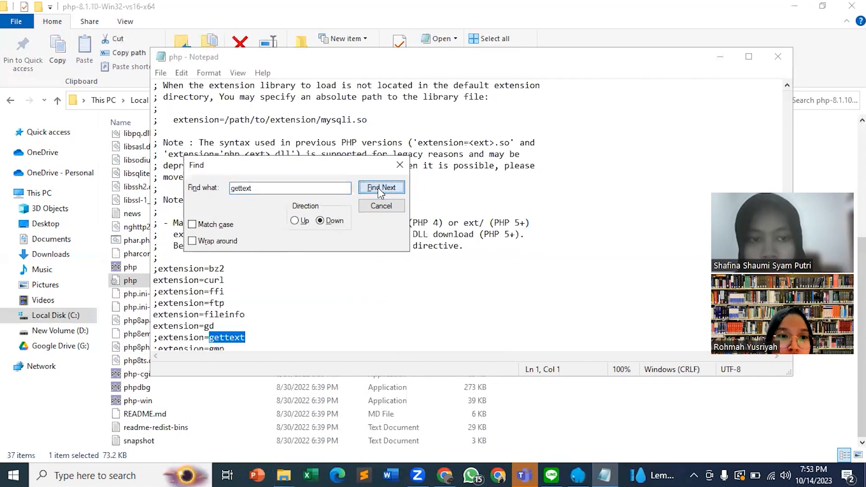
{"action": "left_click", "coordinate": [399, 164]}
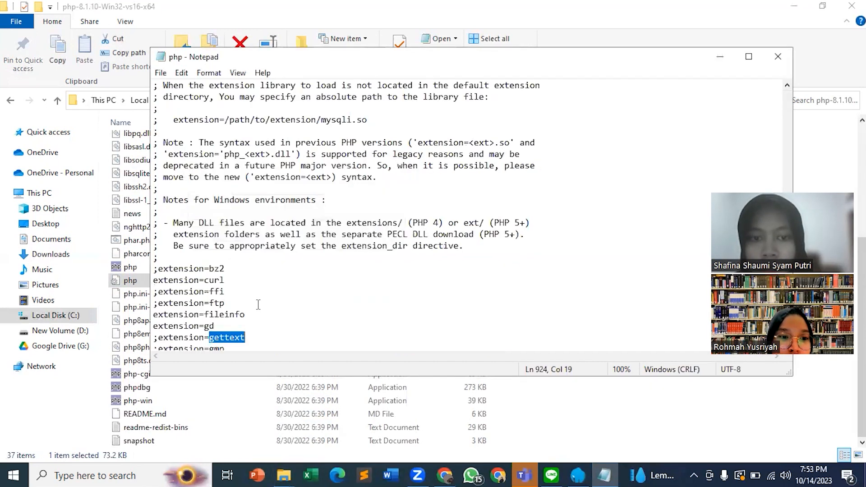
Enable the gettext extension by removing the semicolon before extension=gettext, and save and close the php configuration file.
{"action": "left_click", "coordinate": [154, 338]}
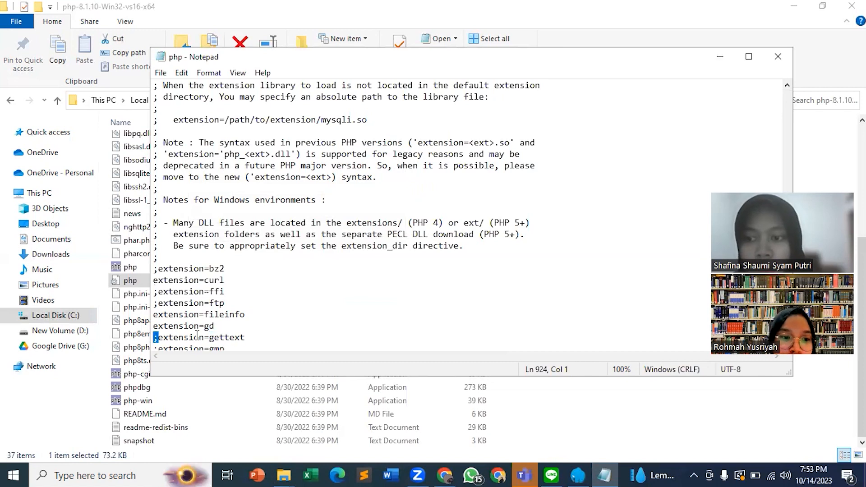
{"action": "key", "text": "Delete"}
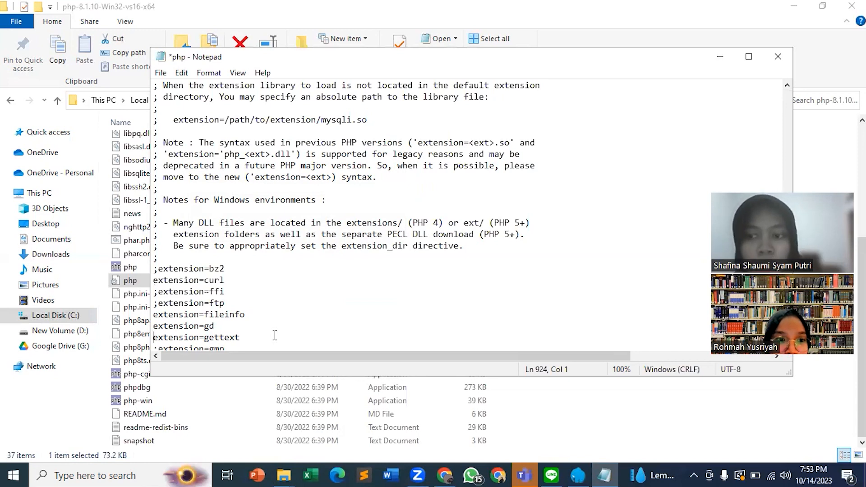
{"action": "key", "text": "ctrl+s"}
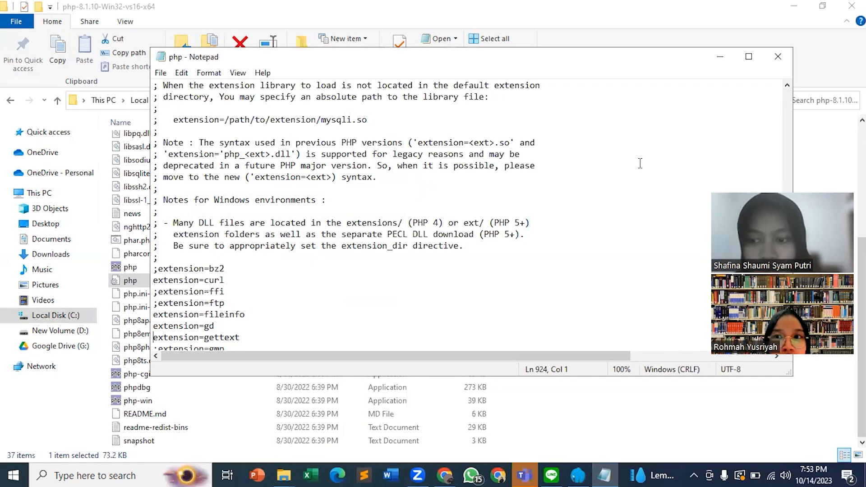
{"action": "left_click", "coordinate": [778, 54]}
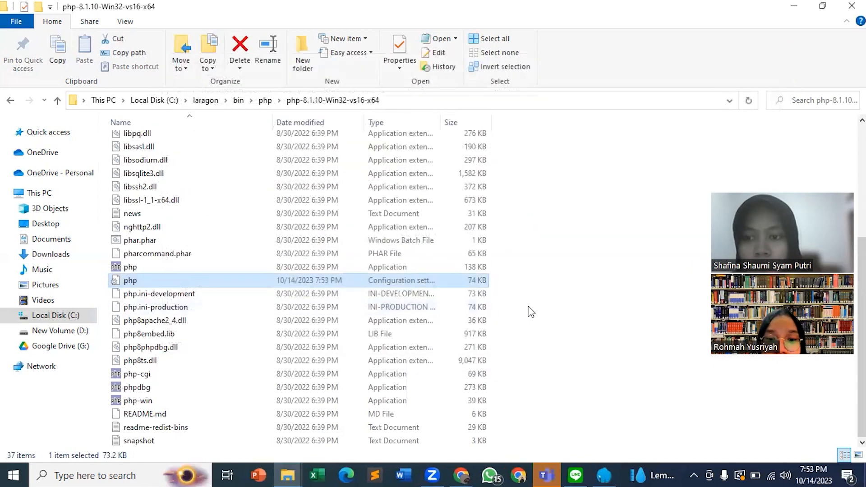
Switch to Laragon to check the Apache and MySQL services, and return to the Chrome browser.
{"action": "left_click", "coordinate": [460, 474]}
{"action": "left_click", "coordinate": [602, 474]}
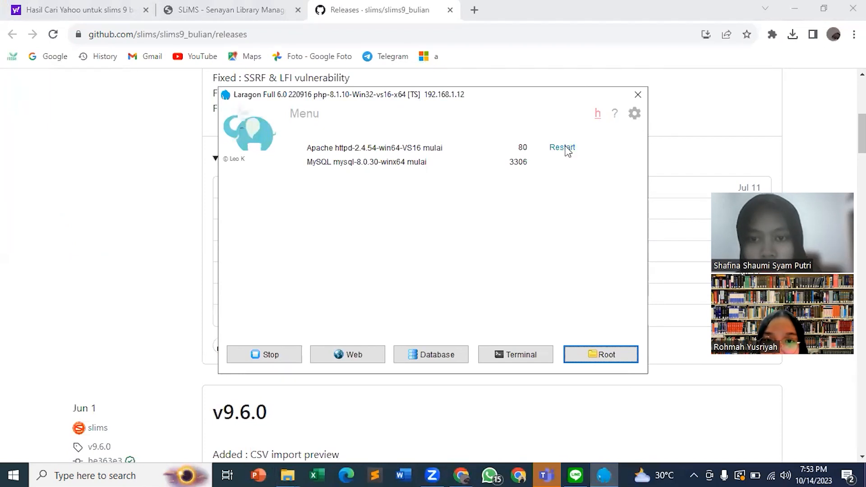
{"action": "left_click", "coordinate": [164, 200]}
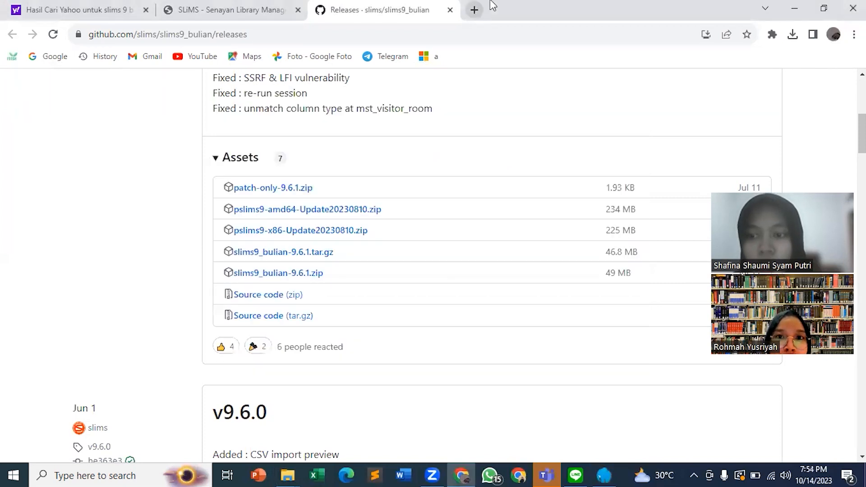
Open localhost/slims9 in a new browser tab.
{"action": "left_click", "coordinate": [474, 10]}
{"action": "type", "text": "localhost/slims9"}
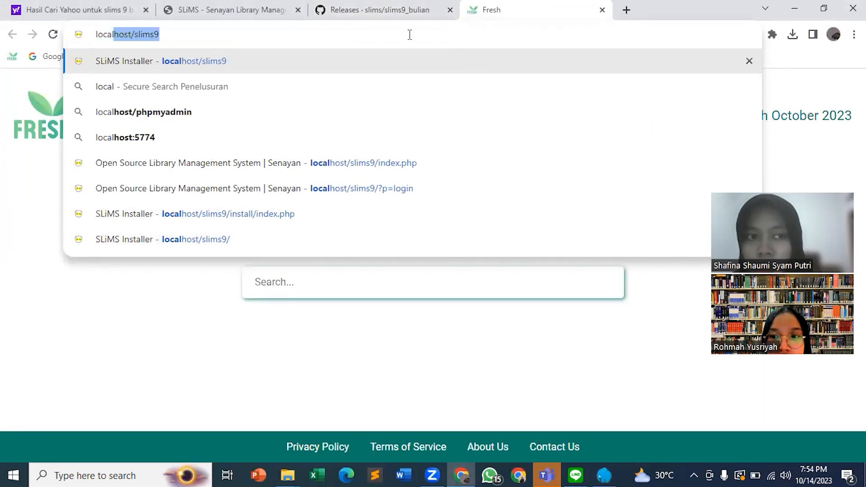
{"action": "key", "text": "Return"}
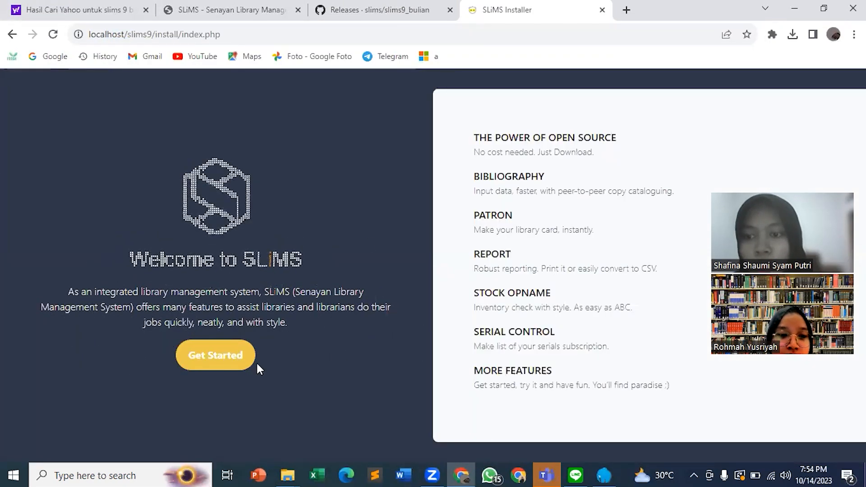
Start the SLiMS installer, continue past the system requirements and choose the brand new SLiMS installation.
{"action": "left_click", "coordinate": [230, 362]}
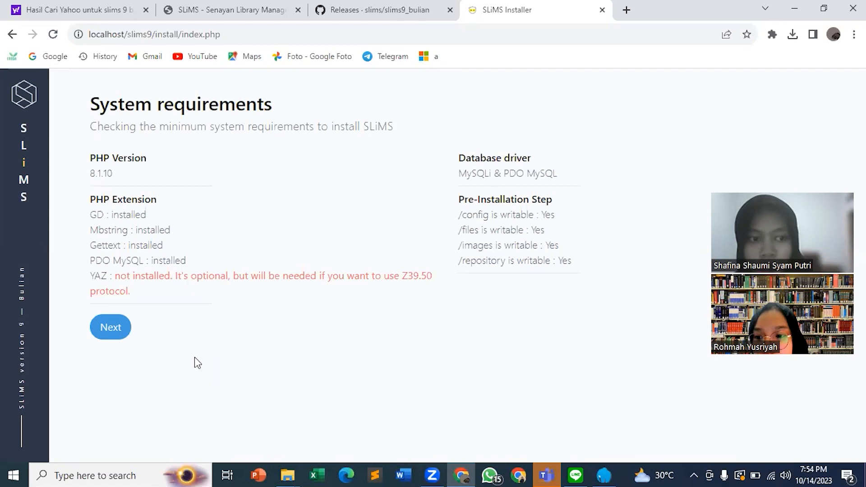
{"action": "left_click", "coordinate": [117, 329]}
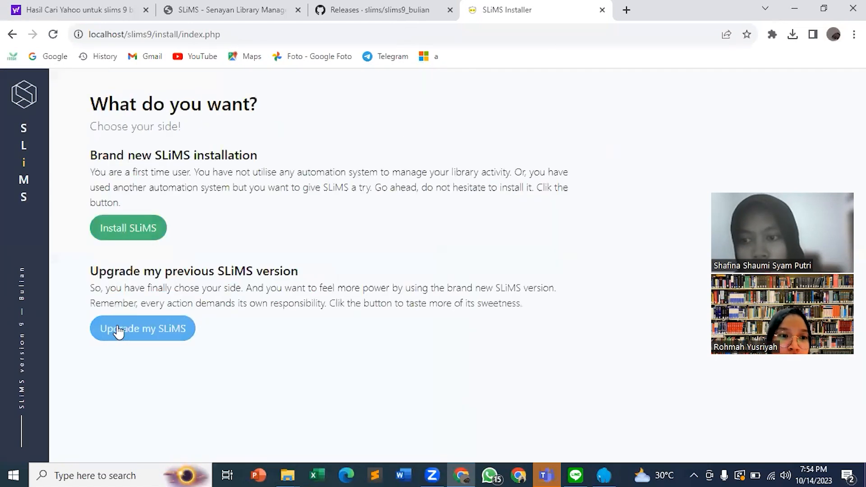
{"action": "left_click", "coordinate": [148, 225]}
Set the database name to slims9 in the installer's database information form.
{"action": "scroll", "coordinate": [164, 305], "scroll_direction": "down", "scroll_amount": 2}
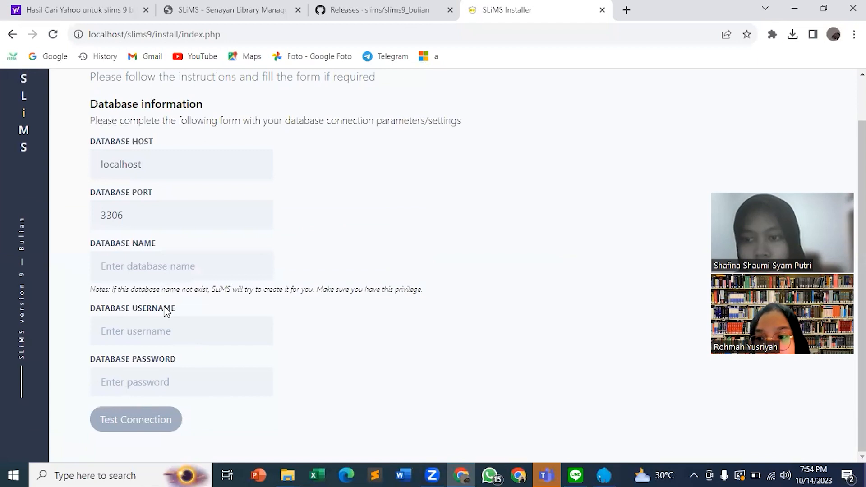
{"action": "left_click", "coordinate": [155, 273]}
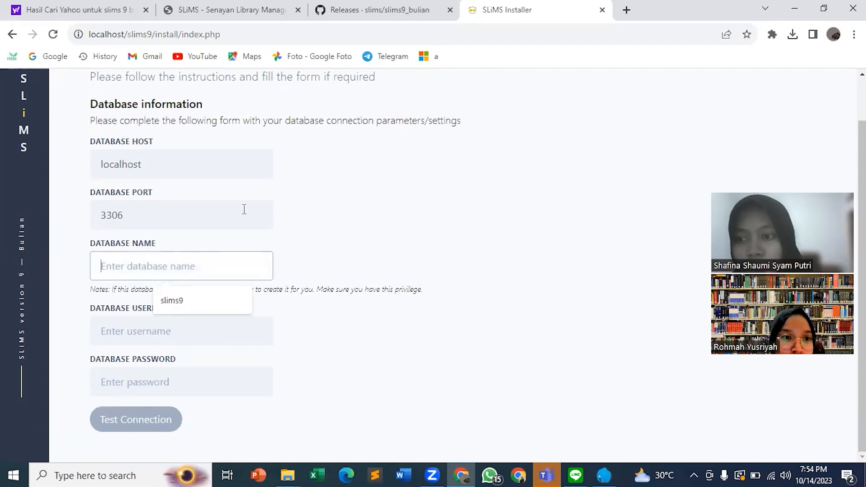
{"action": "scroll", "coordinate": [243, 209], "scroll_direction": "up", "scroll_amount": 2}
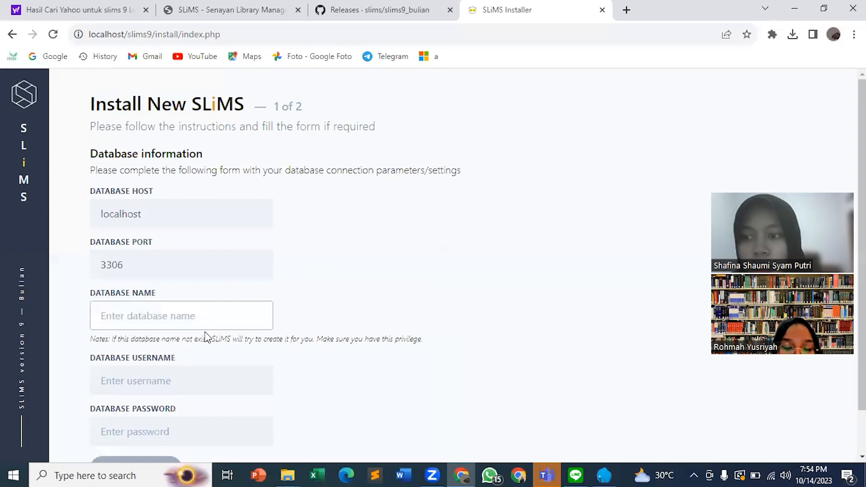
{"action": "type", "text": "sli"}
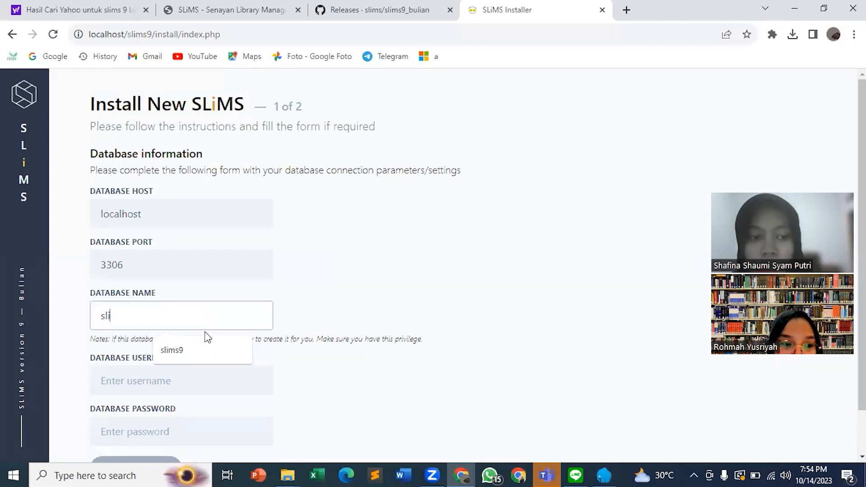
{"action": "type", "text": "ms9"}
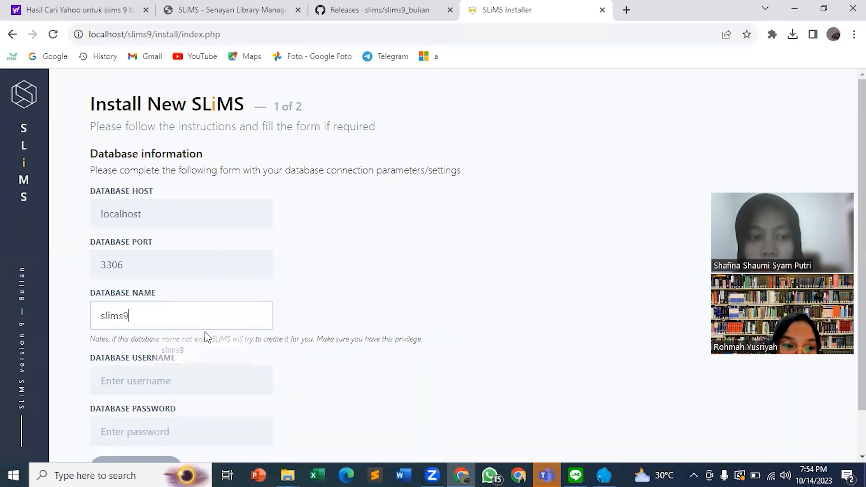
Set the database username to root, leave the database password empty and test the database connection.
{"action": "left_click", "coordinate": [159, 377]}
{"action": "scroll", "coordinate": [158, 361], "scroll_direction": "down", "scroll_amount": 1}
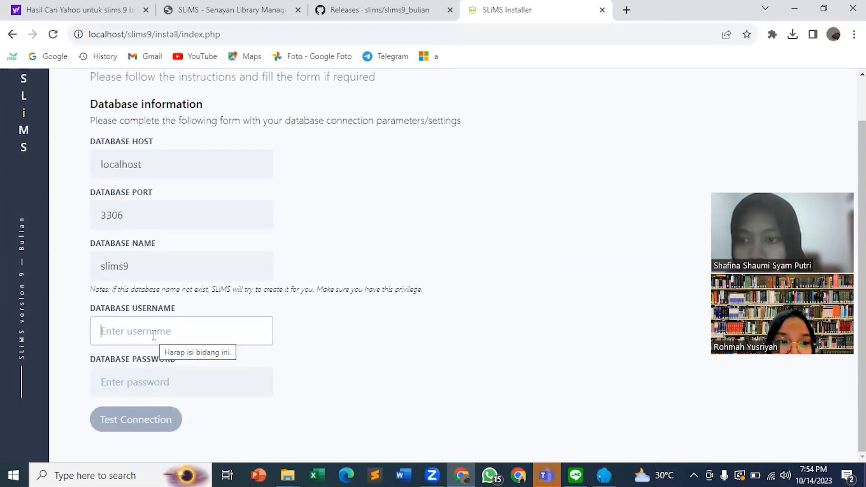
{"action": "type", "text": "4"}
{"action": "key", "text": "BackSpace"}
{"action": "type", "text": "root"}
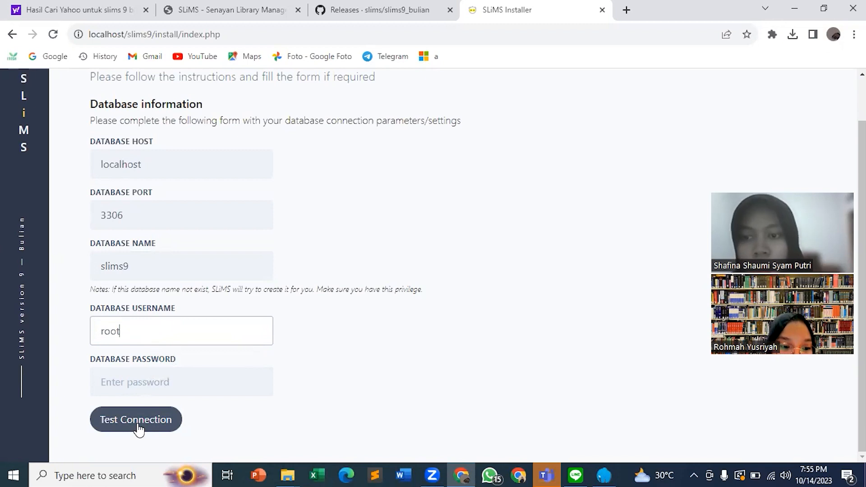
{"action": "left_click", "coordinate": [139, 429]}
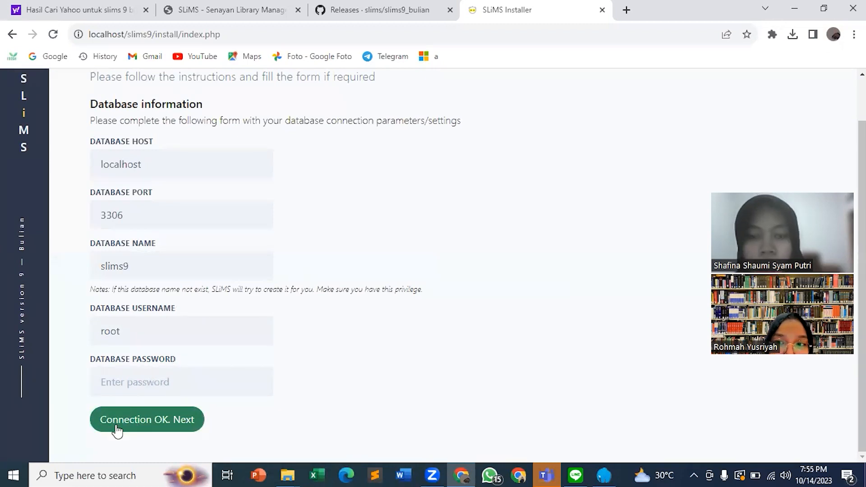
Continue past the database information form and choose to generate the SLiMS sample data.
{"action": "left_click", "coordinate": [117, 431]}
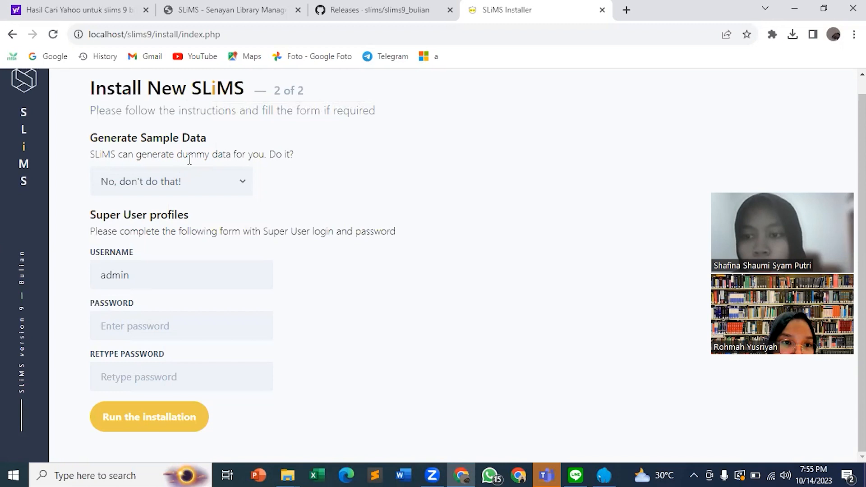
{"action": "scroll", "coordinate": [190, 159], "scroll_direction": "up", "scroll_amount": 1}
{"action": "scroll", "coordinate": [189, 159], "scroll_direction": "down", "scroll_amount": 1}
{"action": "scroll", "coordinate": [190, 158], "scroll_direction": "up", "scroll_amount": 1}
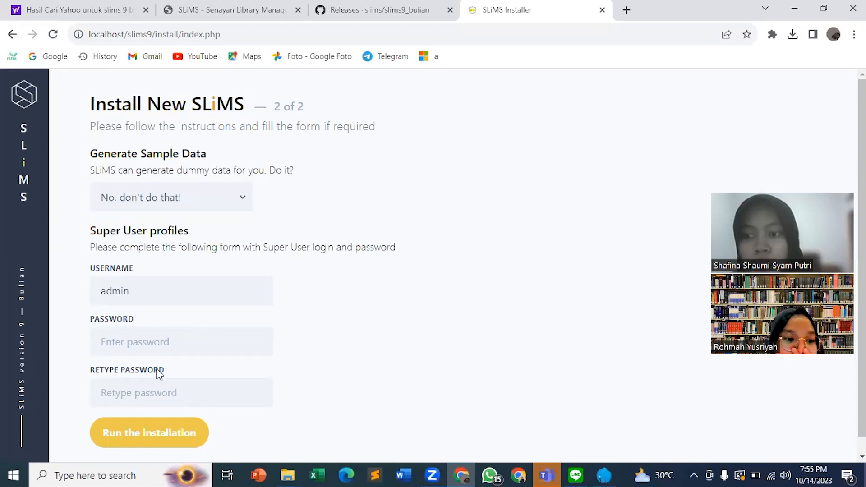
{"action": "left_click", "coordinate": [212, 194]}
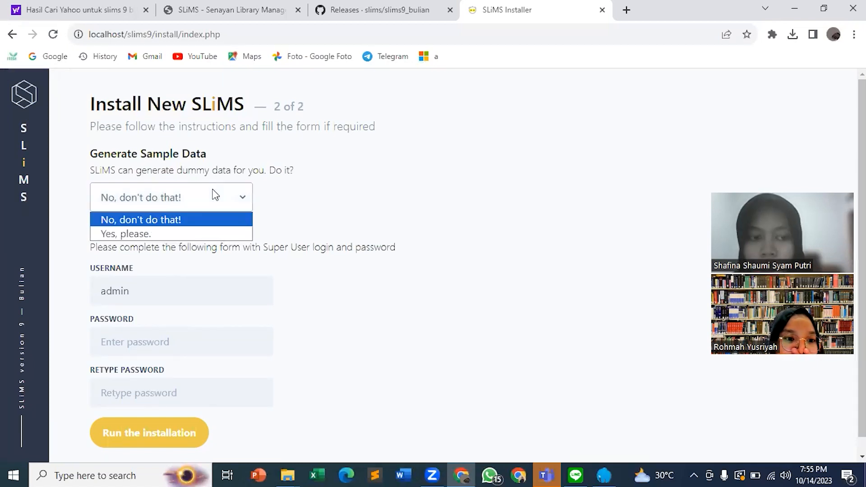
{"action": "left_click", "coordinate": [182, 233]}
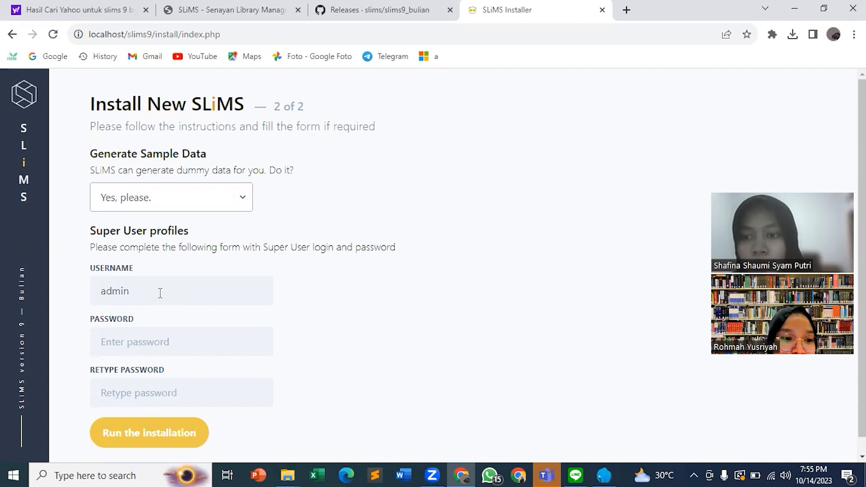
Enter the Super User password for the admin account and retype it in the confirmation field.
{"action": "left_click", "coordinate": [150, 334]}
{"action": "type", "text": "admin"}
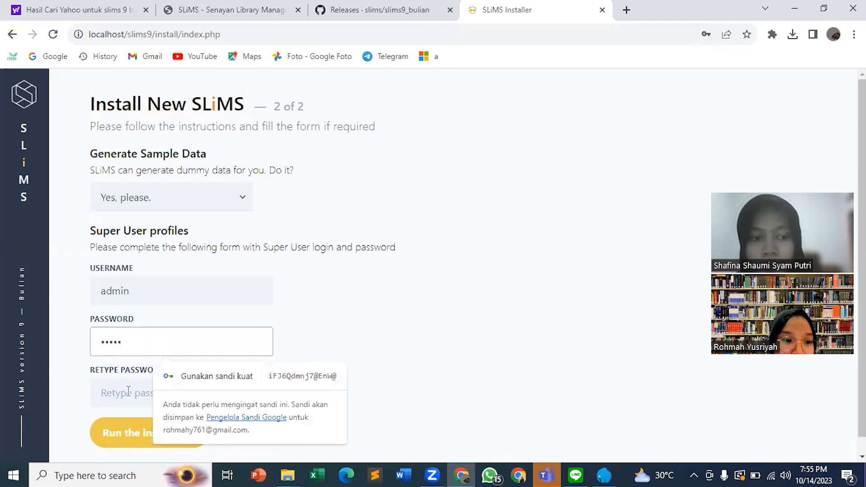
{"action": "left_click", "coordinate": [123, 400]}
{"action": "type", "text": "admi"}
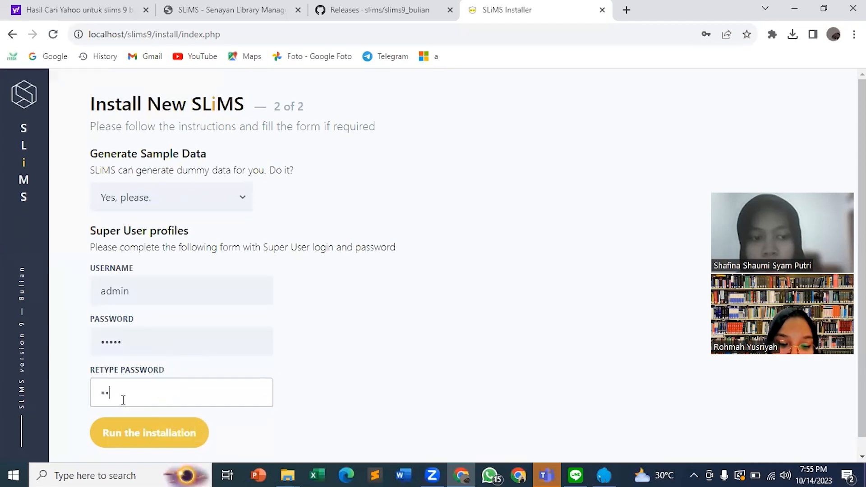
{"action": "type", "text": "n"}
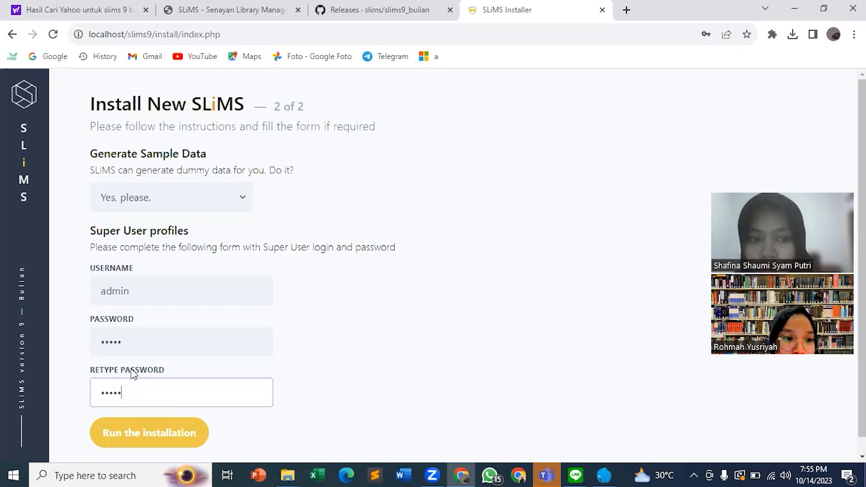
Run the SLiMS installation, dismiss the browser's password warning and go to the new SLiMS site.
{"action": "scroll", "coordinate": [131, 369], "scroll_direction": "down", "scroll_amount": 1}
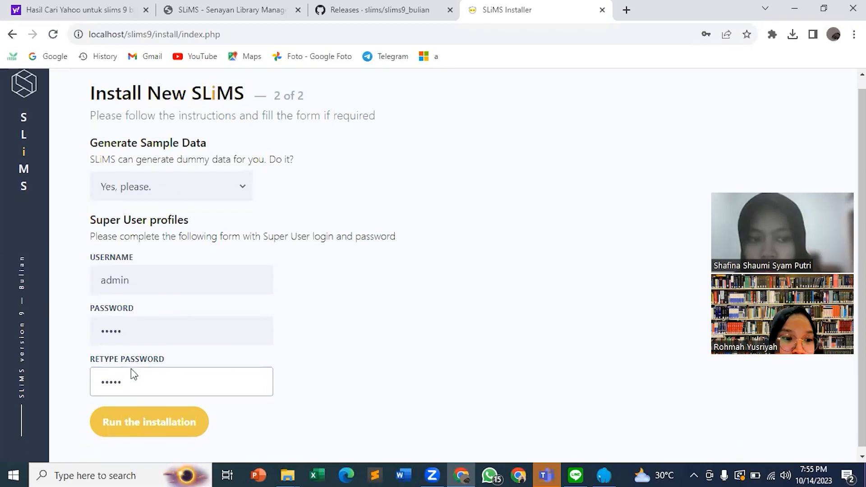
{"action": "left_click", "coordinate": [131, 418]}
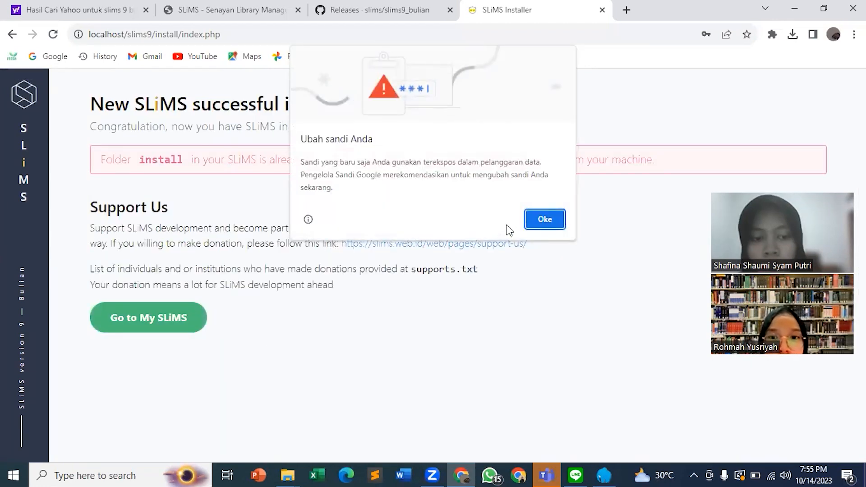
{"action": "left_click", "coordinate": [533, 220]}
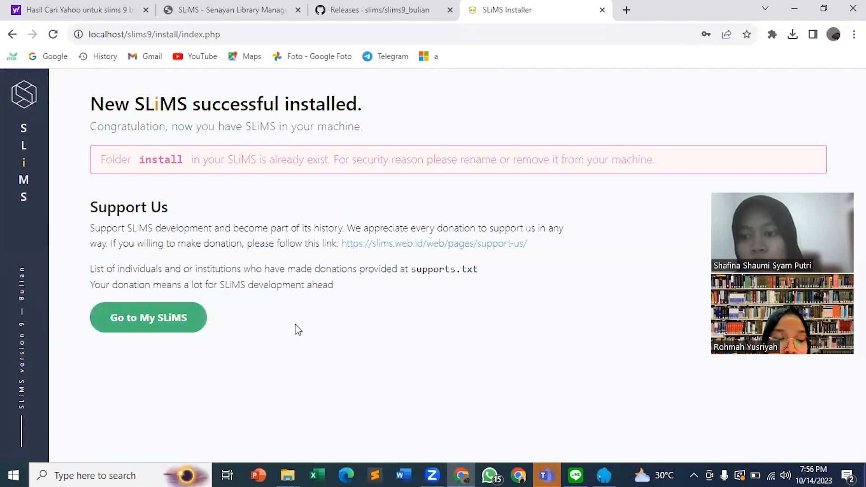
{"action": "left_click", "coordinate": [197, 322]}
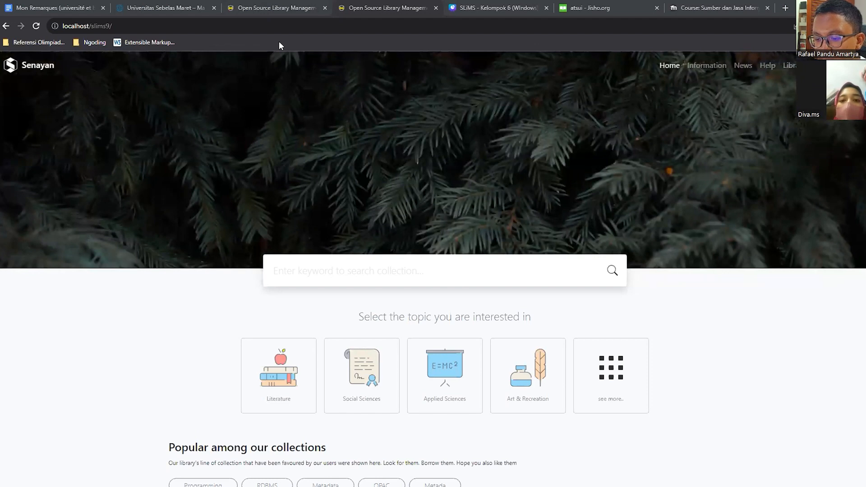
Open the SLiMS login page, log in as admin with the prefilled credentials and dismiss the browser's password warning.
{"action": "left_click", "coordinate": [255, 12]}
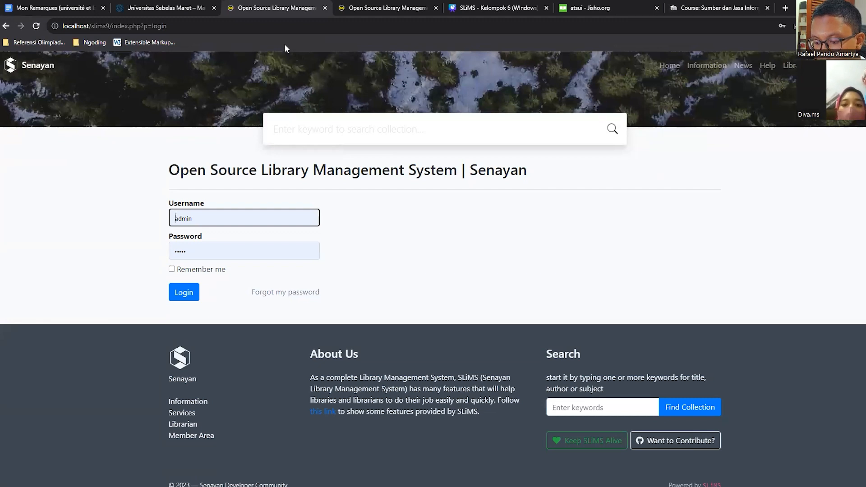
{"action": "left_click_drag", "start_coordinate": [203, 30], "coordinate": [55, 26]}
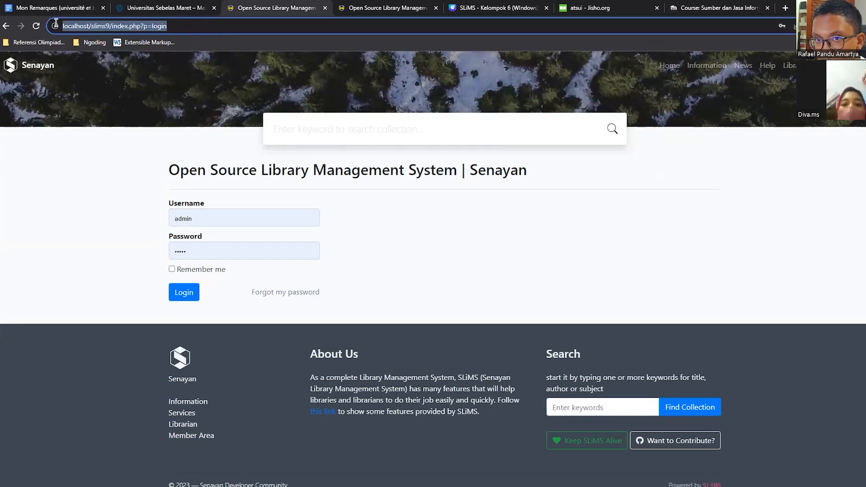
{"action": "left_click", "coordinate": [55, 26]}
{"action": "left_click", "coordinate": [186, 25]}
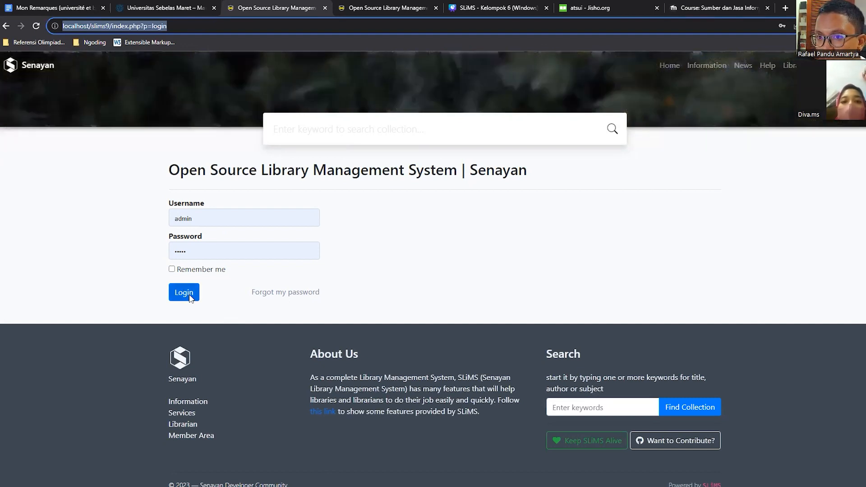
{"action": "left_click", "coordinate": [186, 297]}
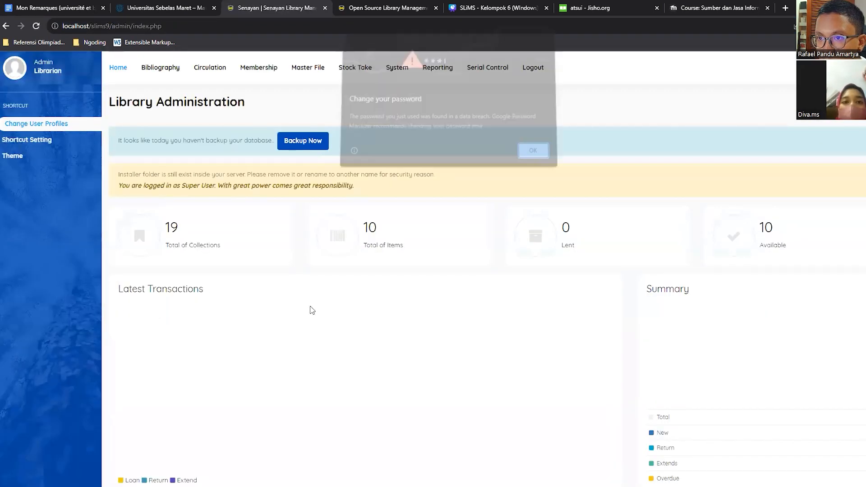
{"action": "left_click", "coordinate": [526, 152]}
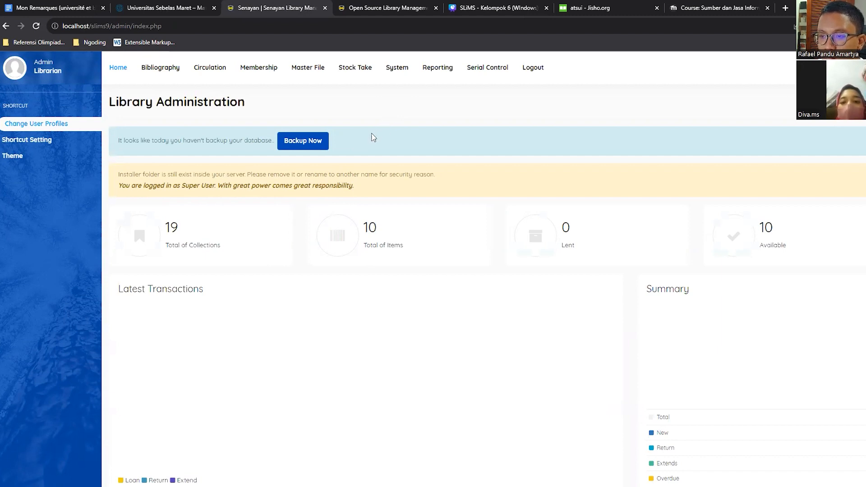
Open the bibliographic list and view the details of the PostgreSQL guide's record.
{"action": "left_click", "coordinate": [321, 146]}
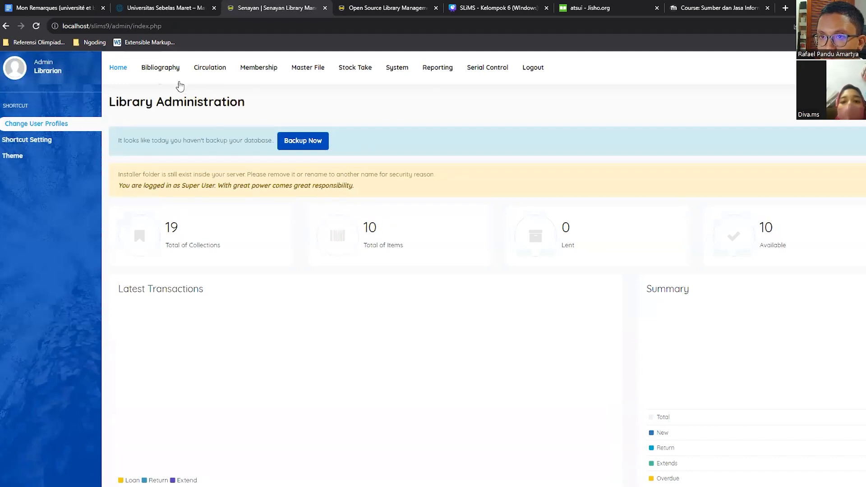
{"action": "left_click", "coordinate": [161, 73]}
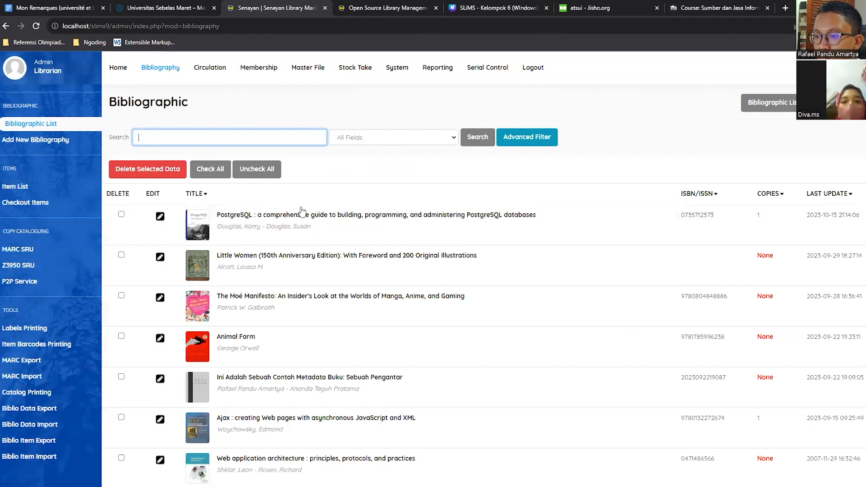
{"action": "left_click", "coordinate": [158, 219]}
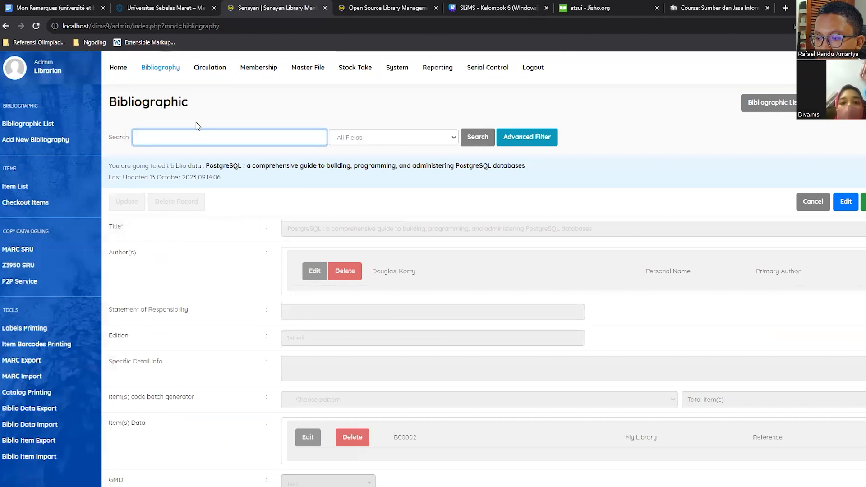
Start a new bibliography record and give it the title "Ini Adalah Contoh Sebuah Metadata Buku: Sebuah Pengantar".
{"action": "left_click", "coordinate": [76, 144]}
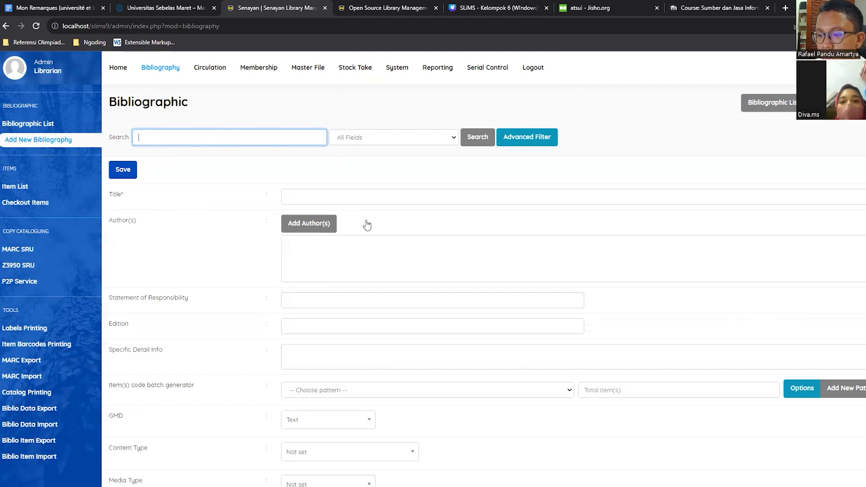
{"action": "left_click", "coordinate": [326, 204]}
{"action": "type", "text": "Ind"}
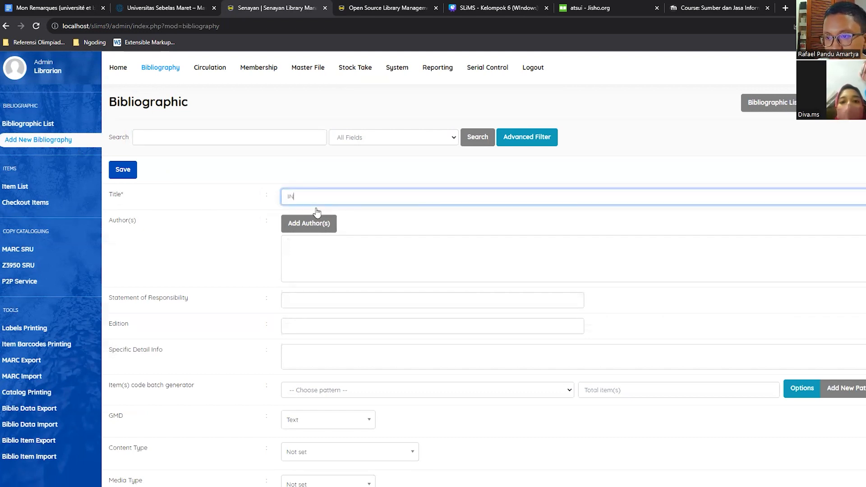
{"action": "key", "text": "BackSpace"}
{"action": "key", "text": "BackSpace"}
{"action": "type", "text": "ni adalah s"}
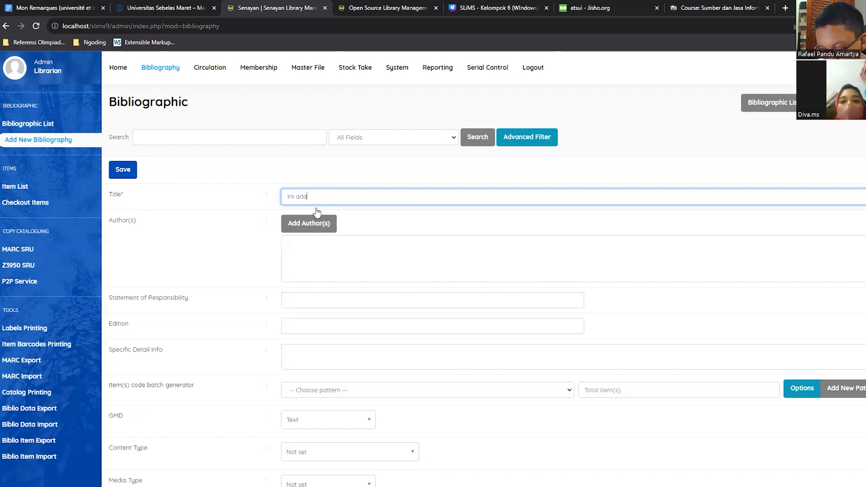
{"action": "key", "text": "ctrl+BackSpace"}
{"action": "key", "text": "ctrl+BackSpace"}
{"action": "type", "text": "Adalah "}
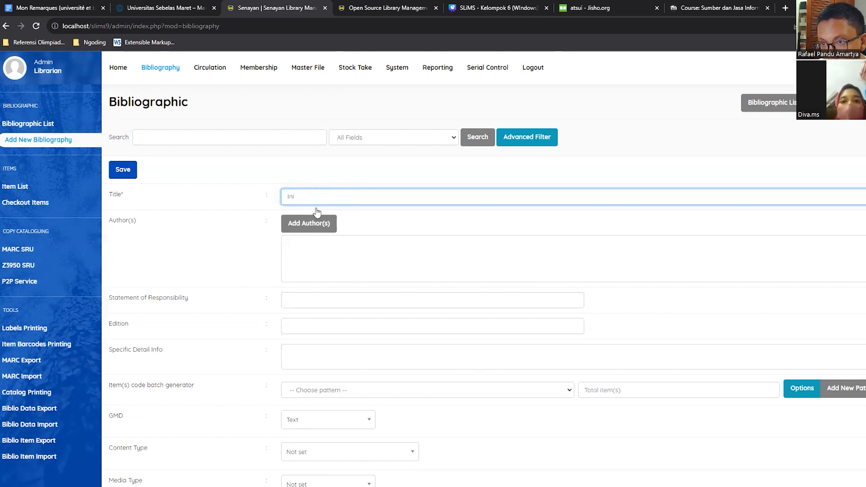
{"action": "type", "text": "Contoh Sebuah MMet"}
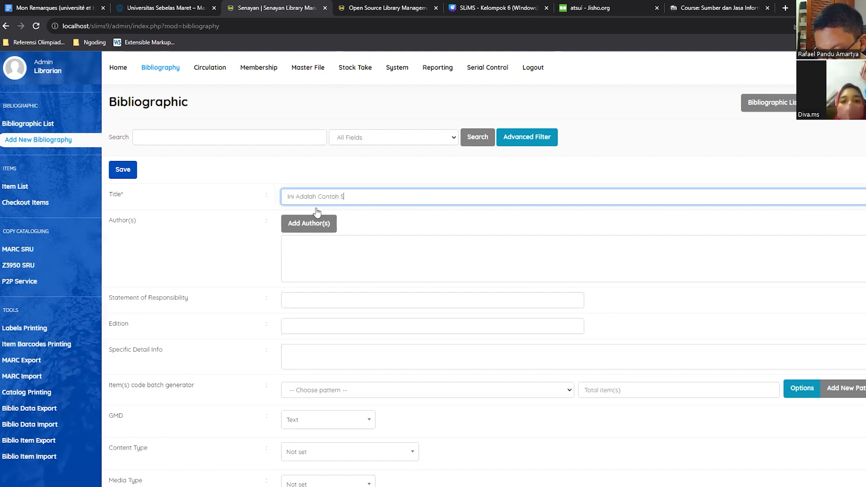
{"action": "key", "text": "BackSpace"}
{"action": "key", "text": "BackSpace"}
{"action": "key", "text": "BackSpace"}
{"action": "type", "text": "etodata "}
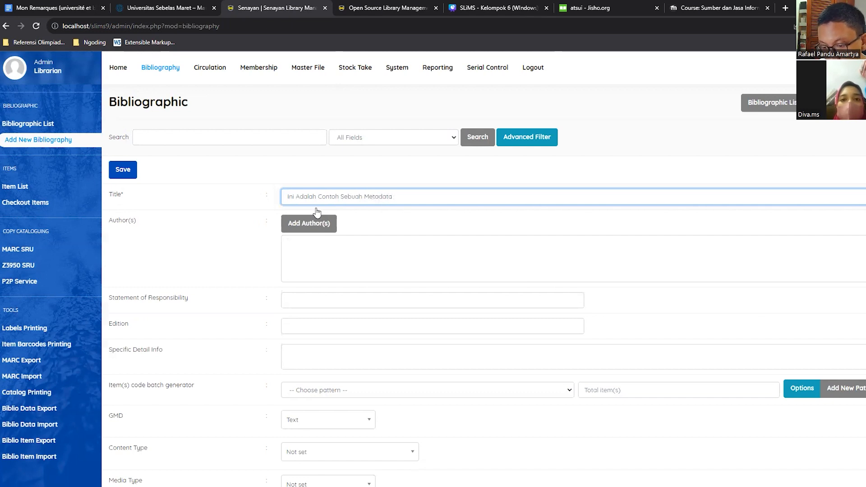
{"action": "type", "text": "Buku; Sebuah Pe"}
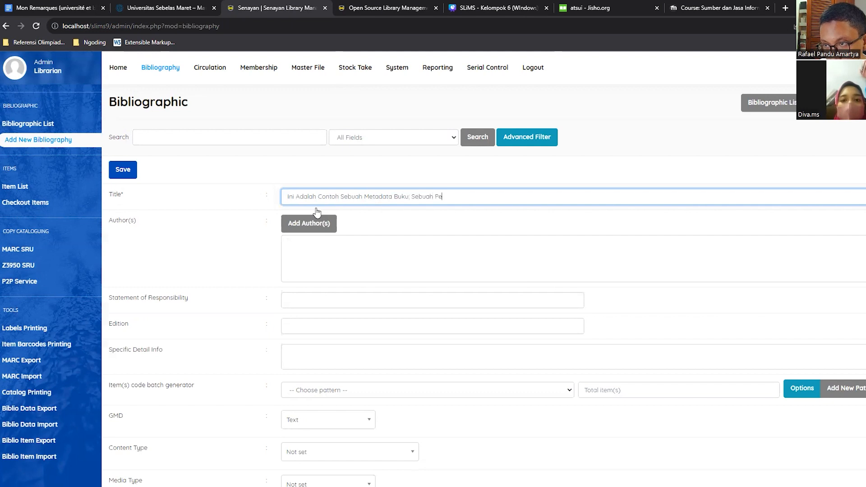
{"action": "type", "text": "nganaar"}
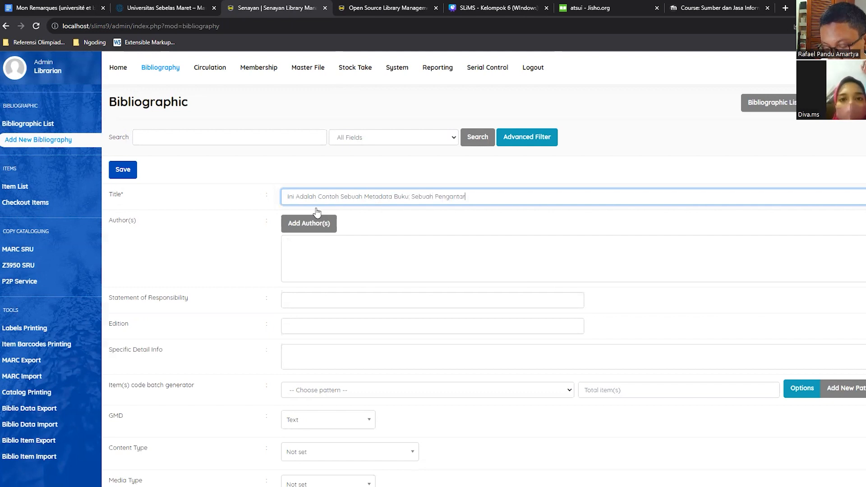
{"action": "left_click", "coordinate": [189, 201]}
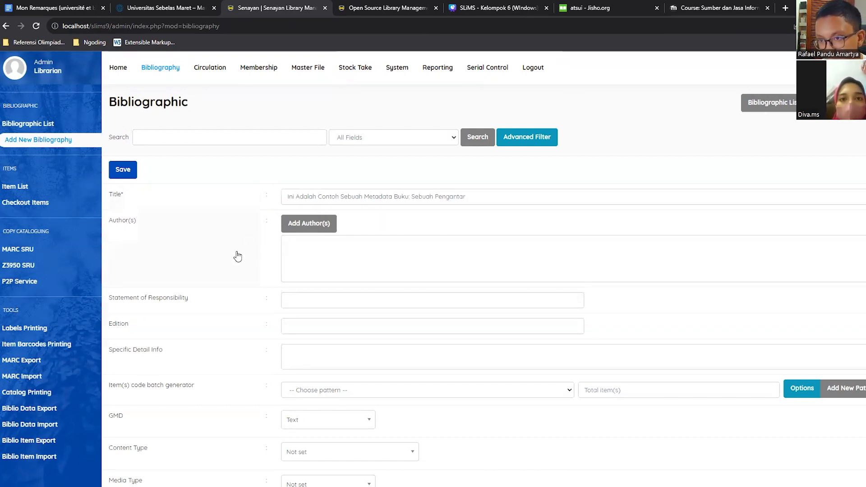
Insert the author's full name into the new bibliography as a Personal Name with the Primary Author role.
{"action": "scroll", "coordinate": [235, 255], "scroll_direction": "down", "scroll_amount": 2}
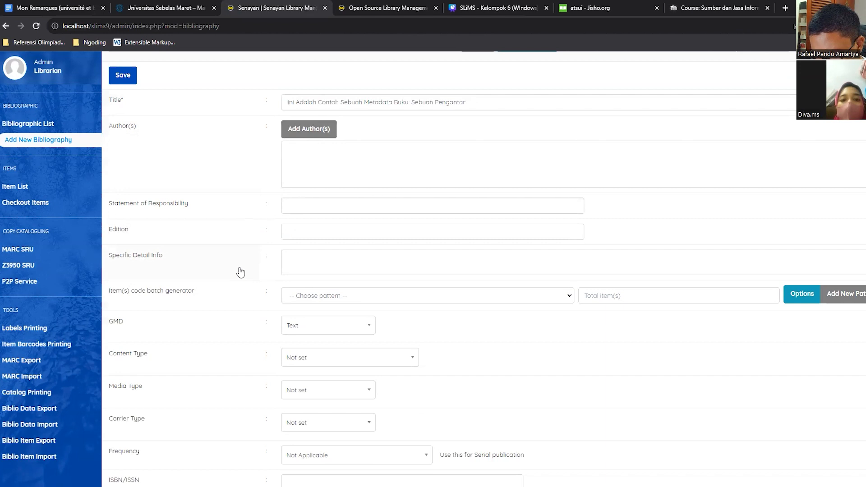
{"action": "left_click", "coordinate": [317, 131]}
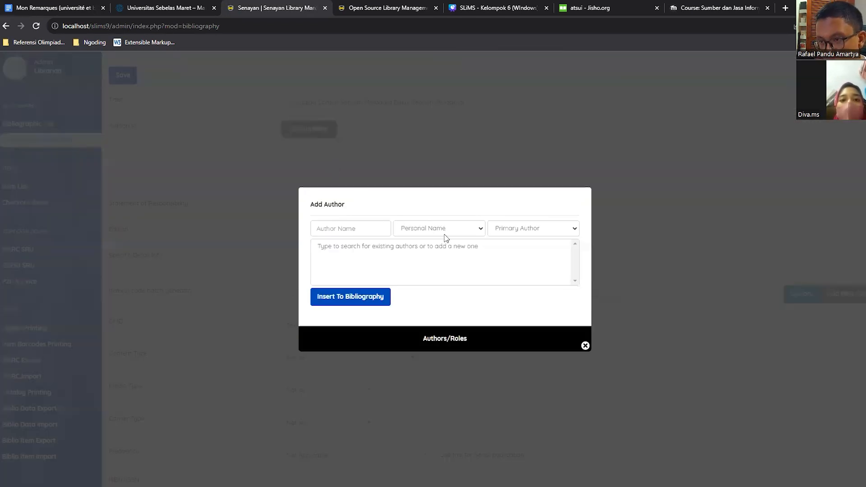
{"action": "left_click", "coordinate": [368, 225]}
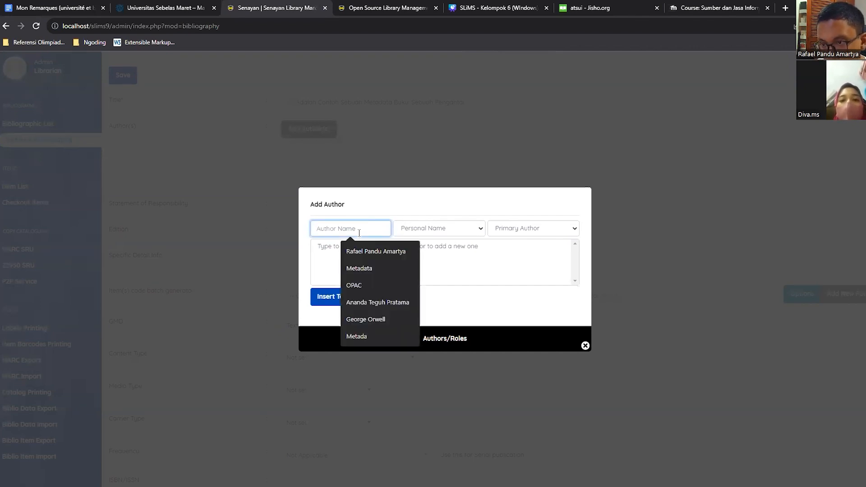
{"action": "type", "text": "Rafael"}
{"action": "key", "text": "Down"}
{"action": "key", "text": "Return"}
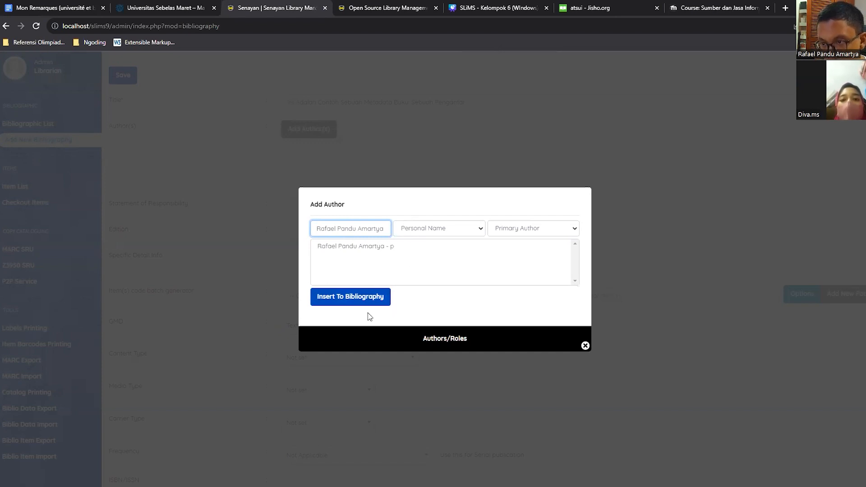
{"action": "left_click", "coordinate": [371, 301]}
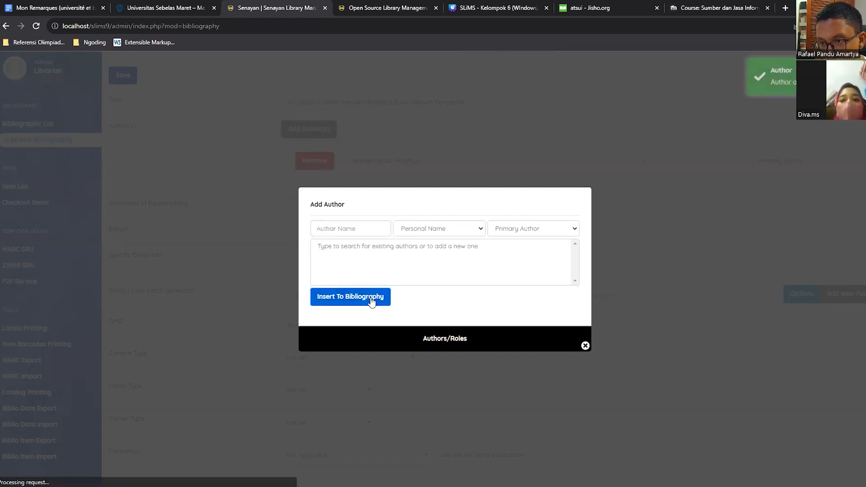
{"action": "left_click", "coordinate": [370, 231]}
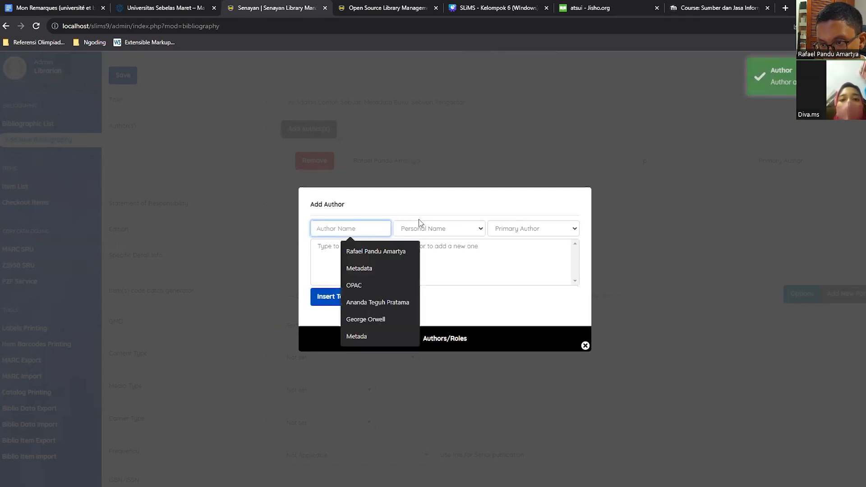
{"action": "left_click", "coordinate": [424, 199]}
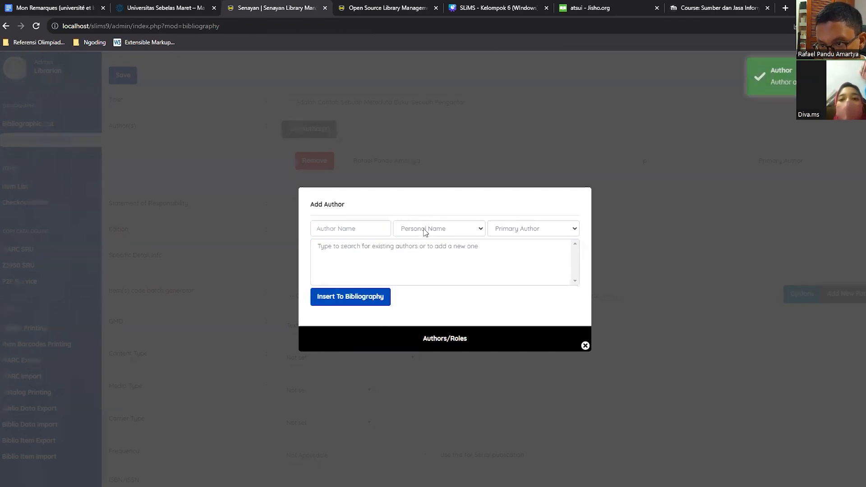
Close the author dialog and fill in the Statement of Responsibility with both authors' full names.
{"action": "left_click", "coordinate": [585, 345]}
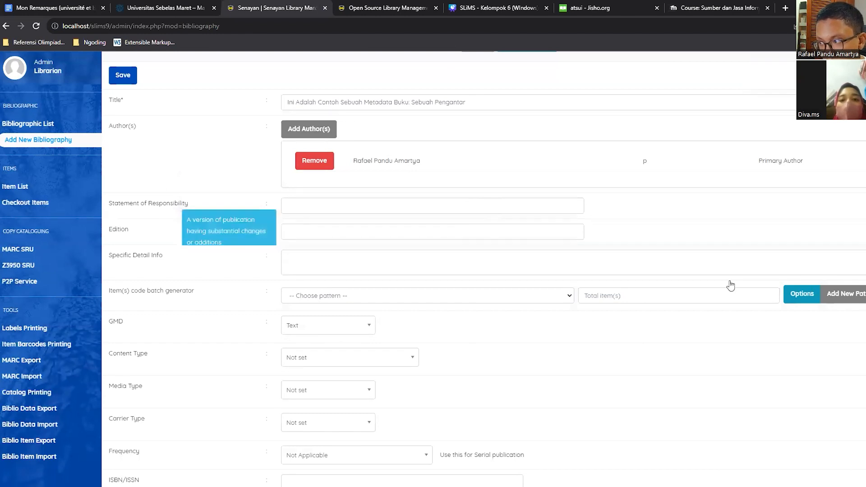
{"action": "scroll", "coordinate": [690, 259], "scroll_direction": "up", "scroll_amount": 1}
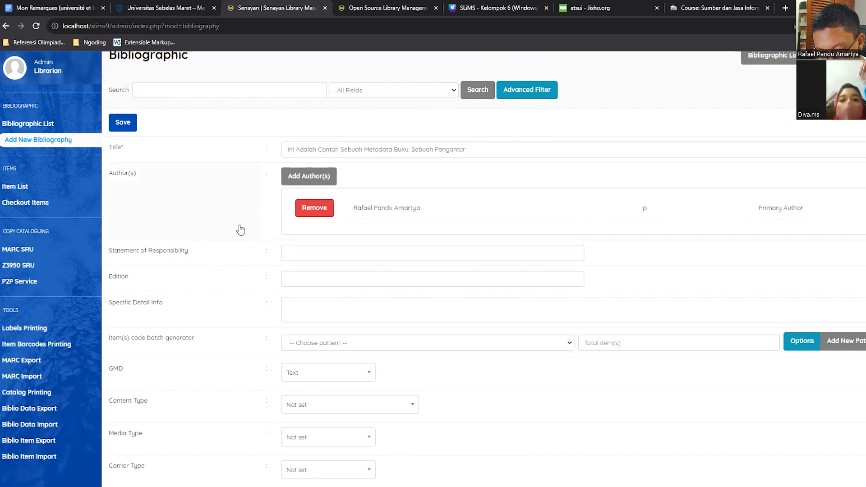
{"action": "left_click", "coordinate": [344, 254]}
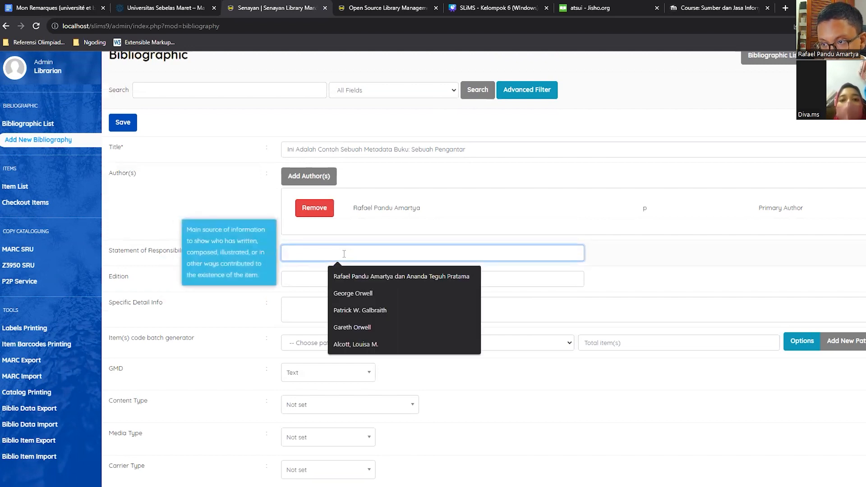
{"action": "left_click", "coordinate": [384, 275]}
Insert the second author's full name into the bibliography as a Personal Name with the Primary Author role.
{"action": "left_click", "coordinate": [316, 180]}
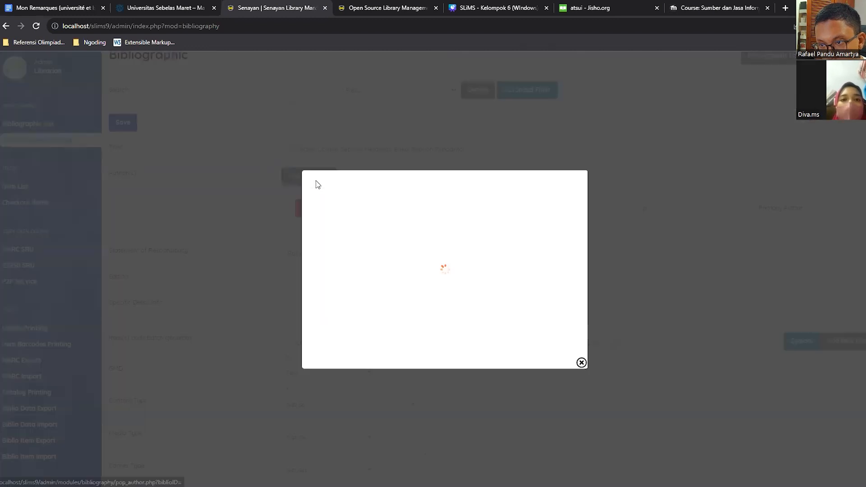
{"action": "left_click", "coordinate": [356, 231]}
{"action": "left_click", "coordinate": [364, 256]}
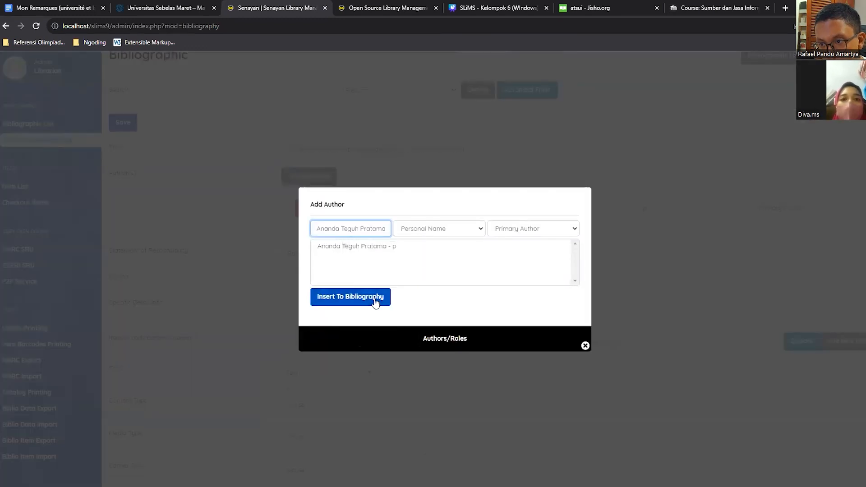
{"action": "left_click", "coordinate": [379, 300]}
{"action": "left_click", "coordinate": [522, 147]}
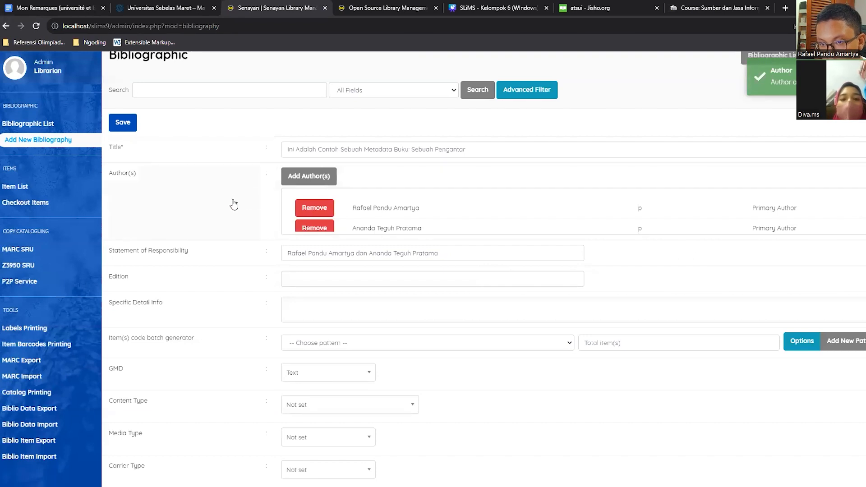
Set the Edition of the new bibliography to "Pertama".
{"action": "left_click", "coordinate": [327, 283]}
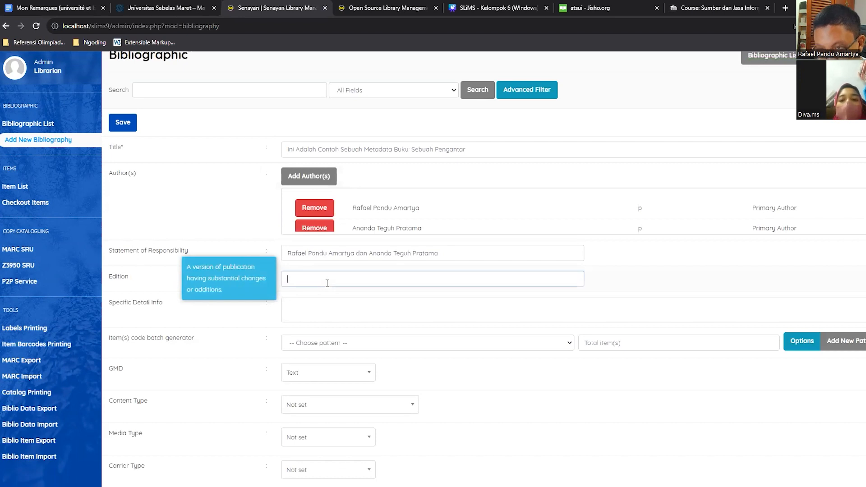
{"action": "type", "text": "Pertama"}
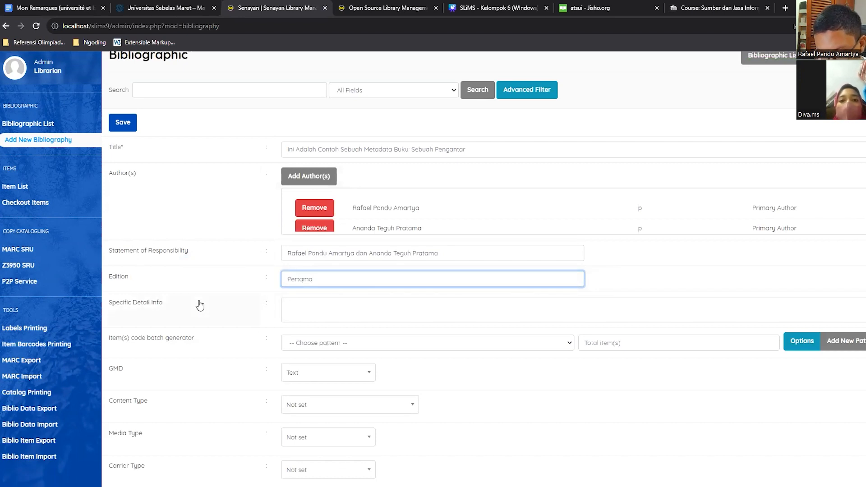
{"action": "double_click", "coordinate": [323, 281]}
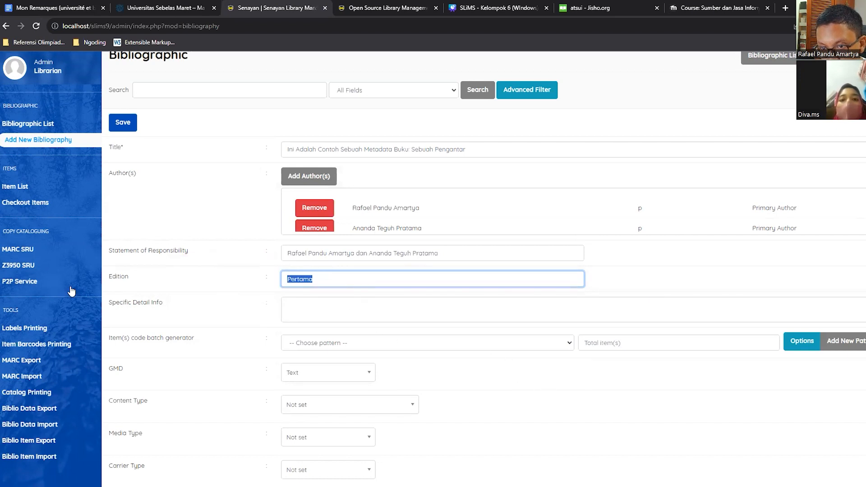
{"action": "left_click", "coordinate": [89, 301]}
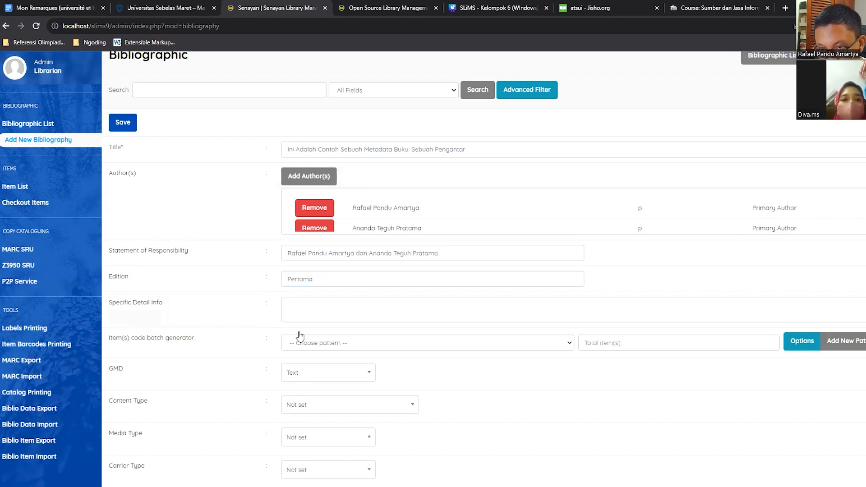
Check the GMD options while keeping Text, and set the Carrier Type to volume.
{"action": "scroll", "coordinate": [332, 315], "scroll_direction": "down", "scroll_amount": 2}
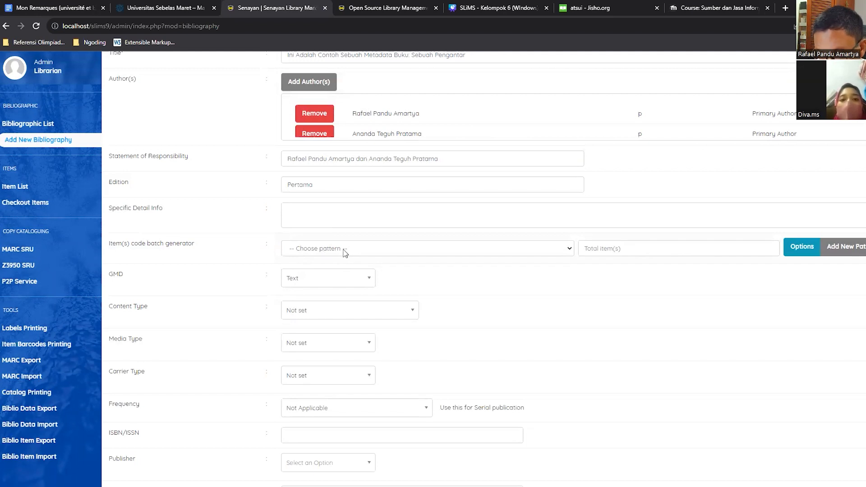
{"action": "left_click", "coordinate": [336, 283]}
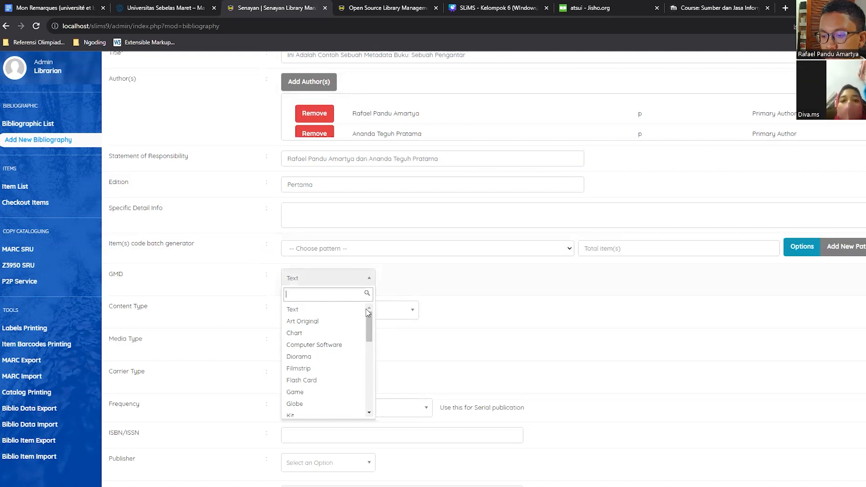
{"action": "left_click", "coordinate": [356, 285]}
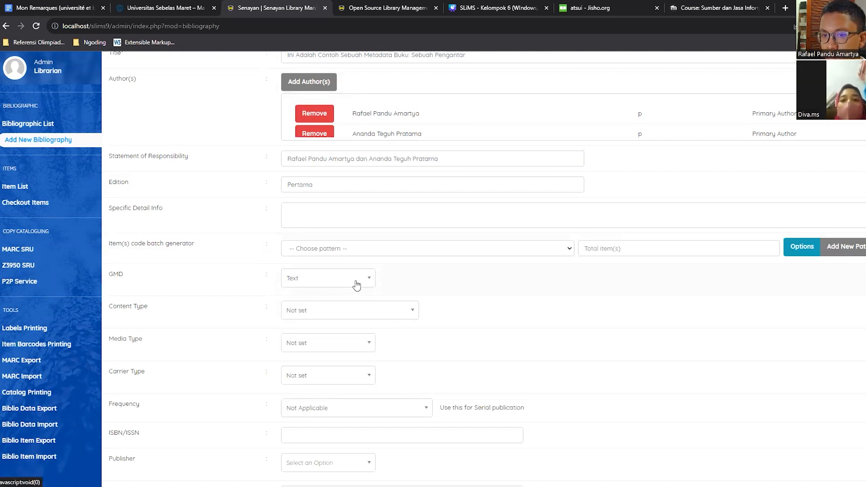
{"action": "scroll", "coordinate": [356, 285], "scroll_direction": "down", "scroll_amount": 1}
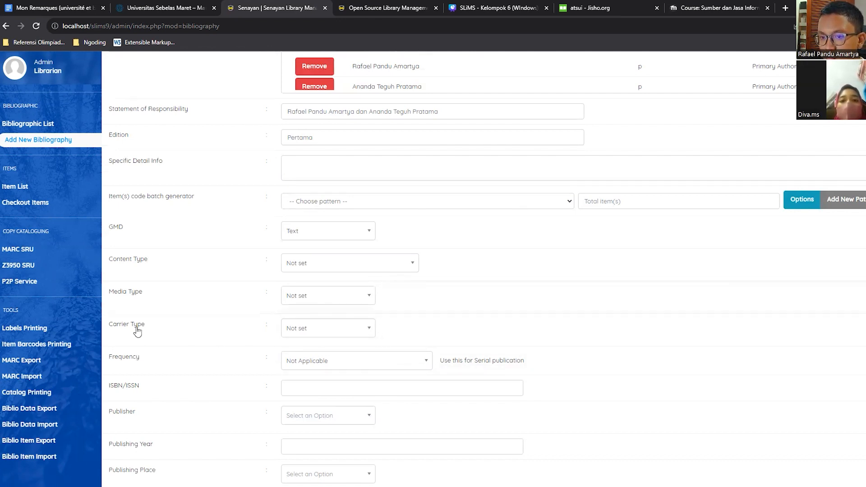
{"action": "left_click", "coordinate": [340, 333]}
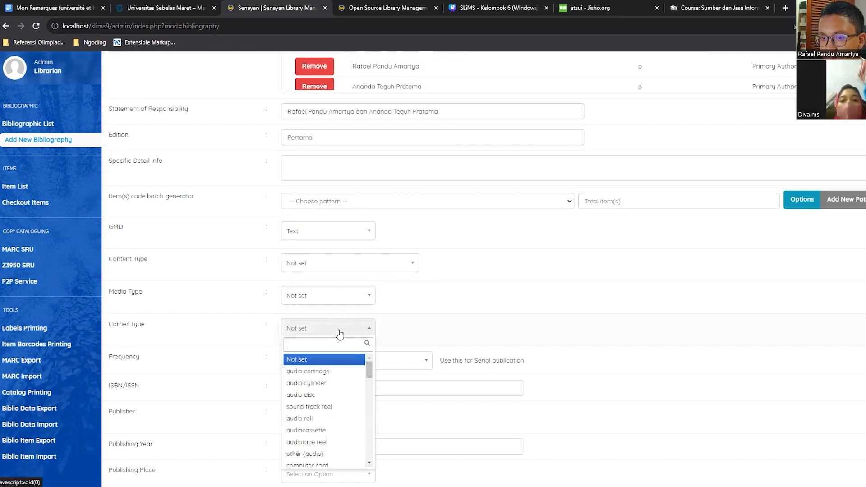
{"action": "scroll", "coordinate": [336, 434], "scroll_direction": "down", "scroll_amount": 10}
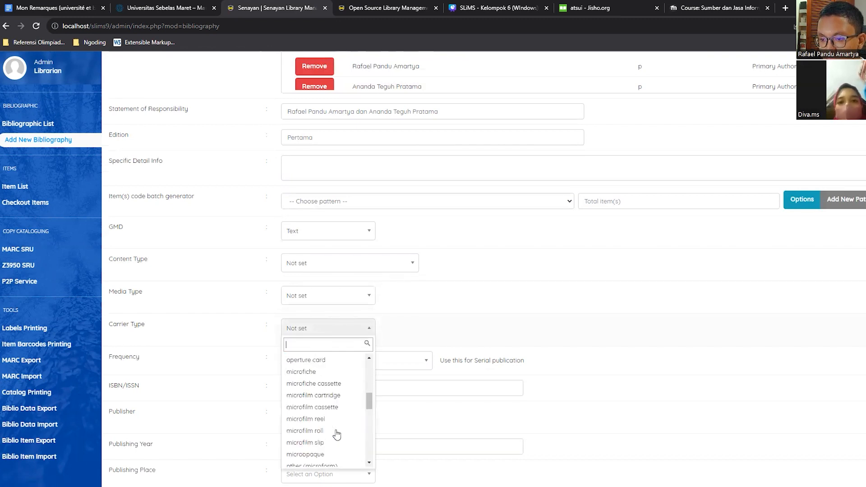
{"action": "scroll", "coordinate": [327, 437], "scroll_direction": "down", "scroll_amount": 3}
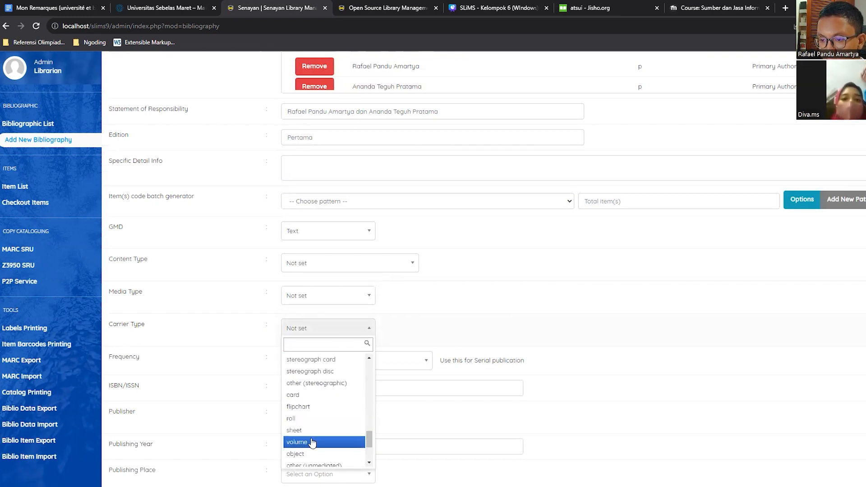
{"action": "left_click", "coordinate": [313, 442]}
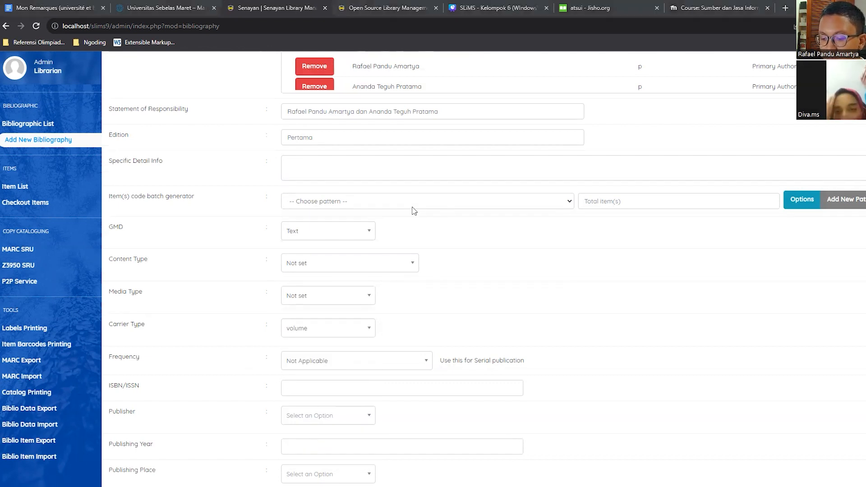
Set the Publisher to Pearson and the Publishing Year to 2023.
{"action": "scroll", "coordinate": [414, 210], "scroll_direction": "down", "scroll_amount": 1}
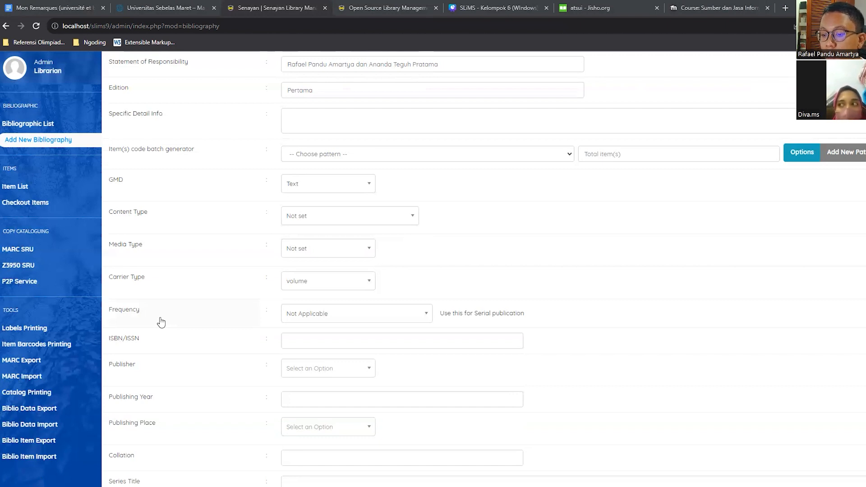
{"action": "scroll", "coordinate": [162, 322], "scroll_direction": "down", "scroll_amount": 1}
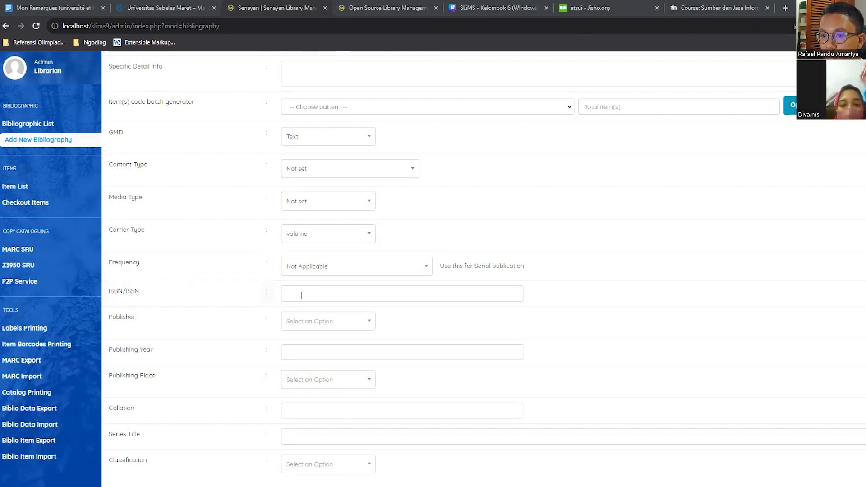
{"action": "scroll", "coordinate": [262, 306], "scroll_direction": "down", "scroll_amount": 1}
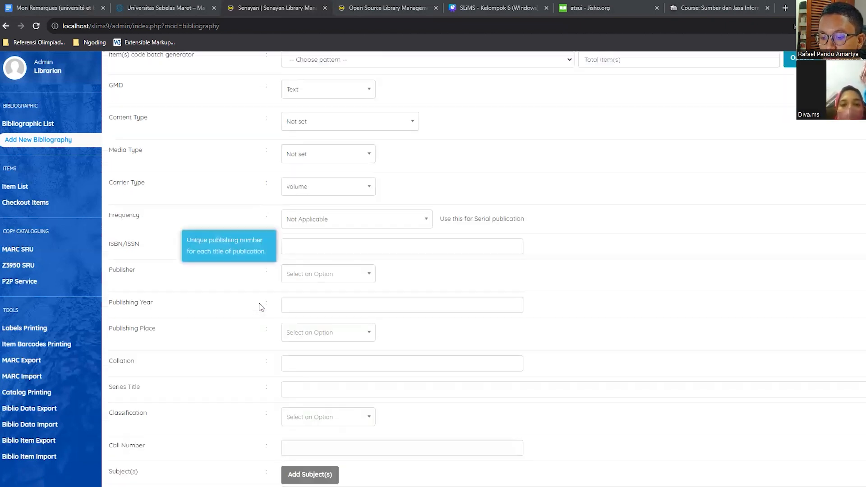
{"action": "left_click", "coordinate": [320, 279]}
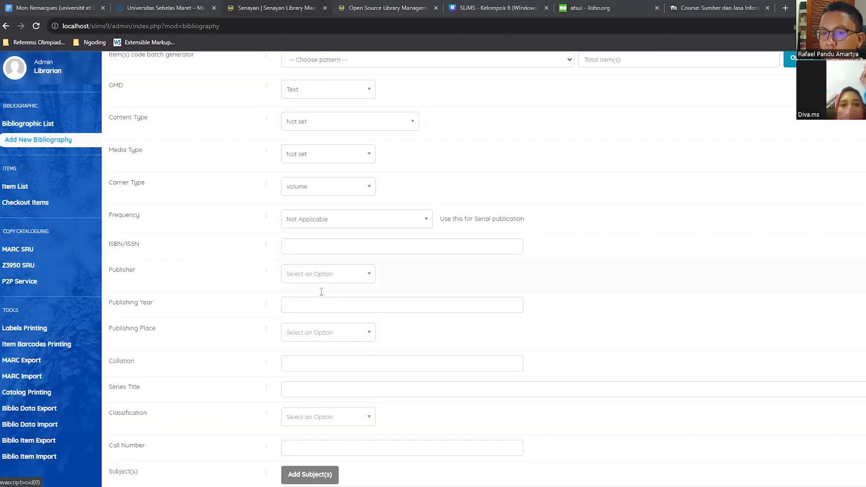
{"action": "type", "text": "Pearson"}
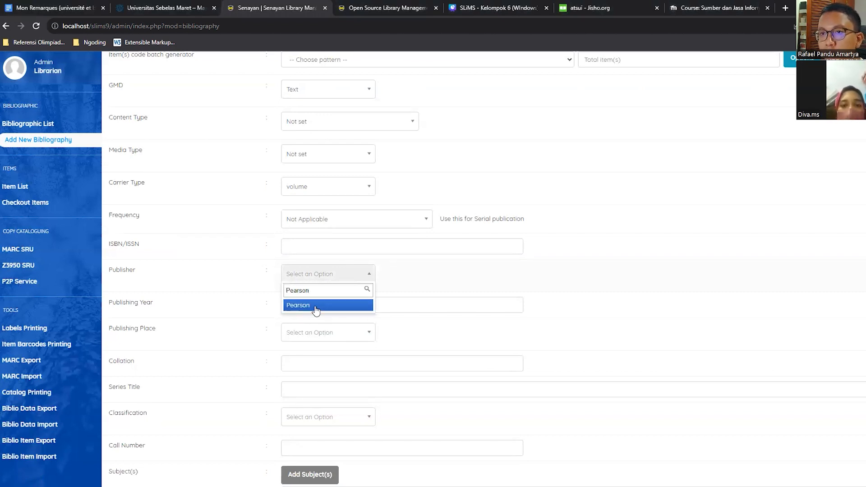
{"action": "left_click", "coordinate": [316, 306]}
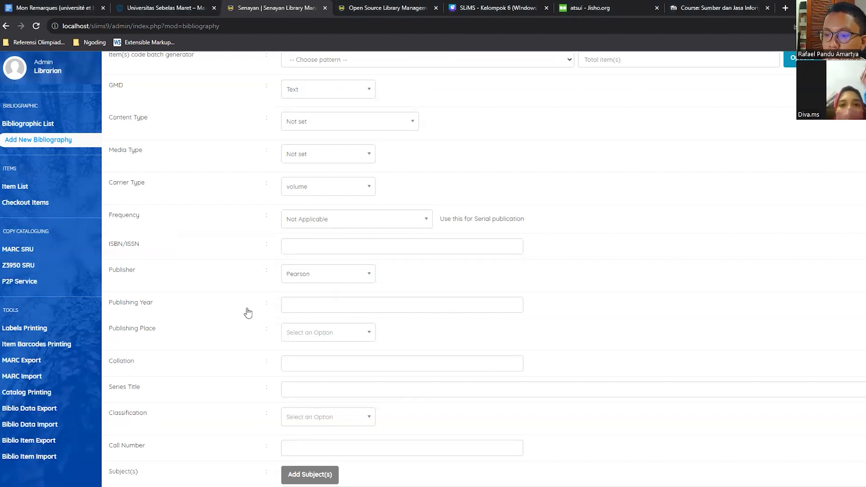
{"action": "left_click", "coordinate": [351, 305]}
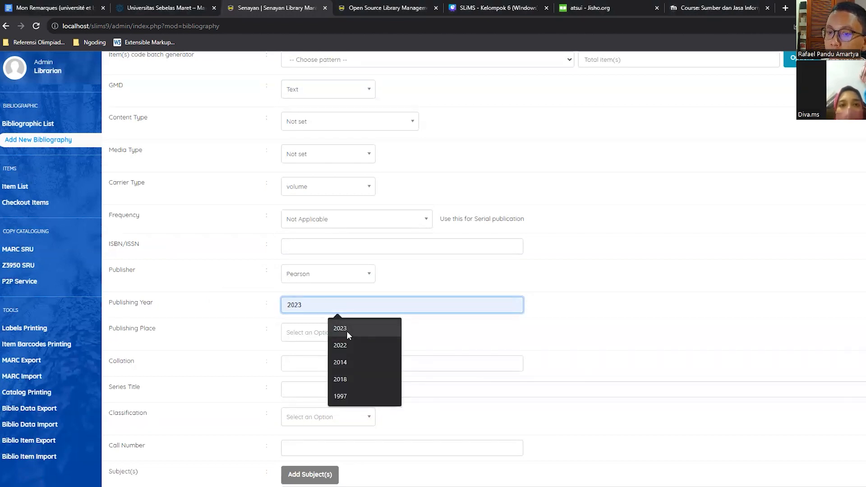
{"action": "left_click", "coordinate": [348, 331]}
Set the Publishing Place to Depok and the Collation to "100p".
{"action": "scroll", "coordinate": [271, 319], "scroll_direction": "down", "scroll_amount": 1}
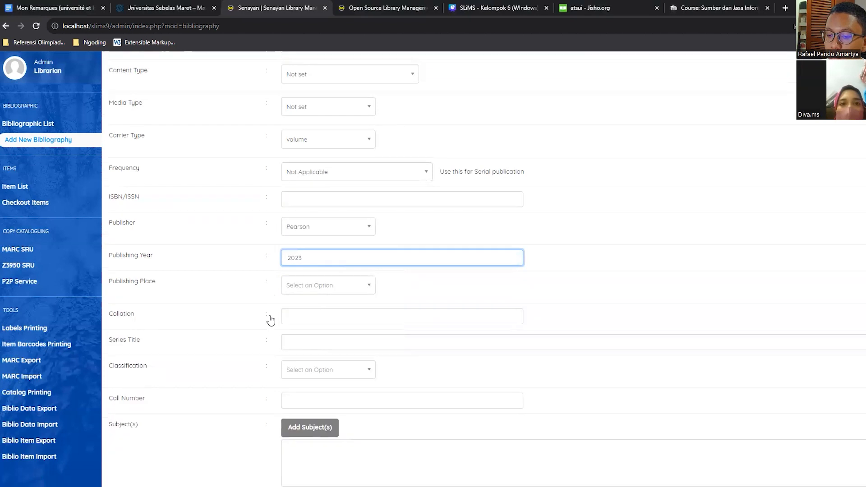
{"action": "left_click", "coordinate": [320, 288]}
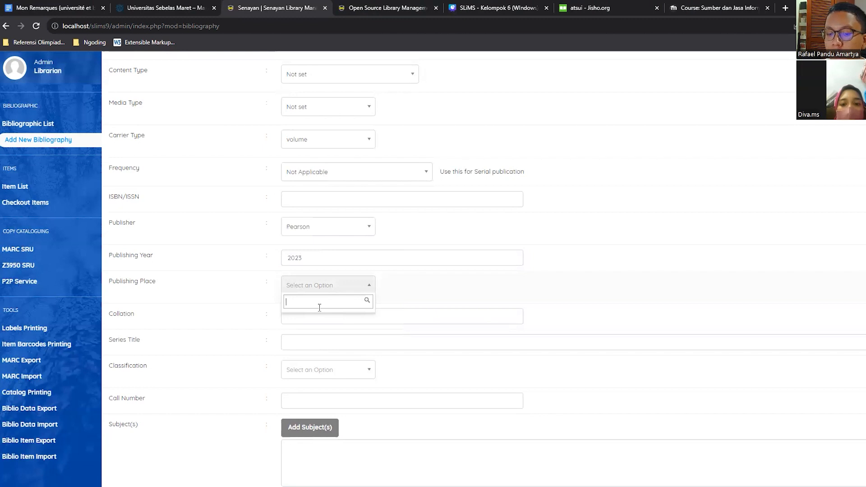
{"action": "type", "text": "da"}
{"action": "type", "text": "pok"}
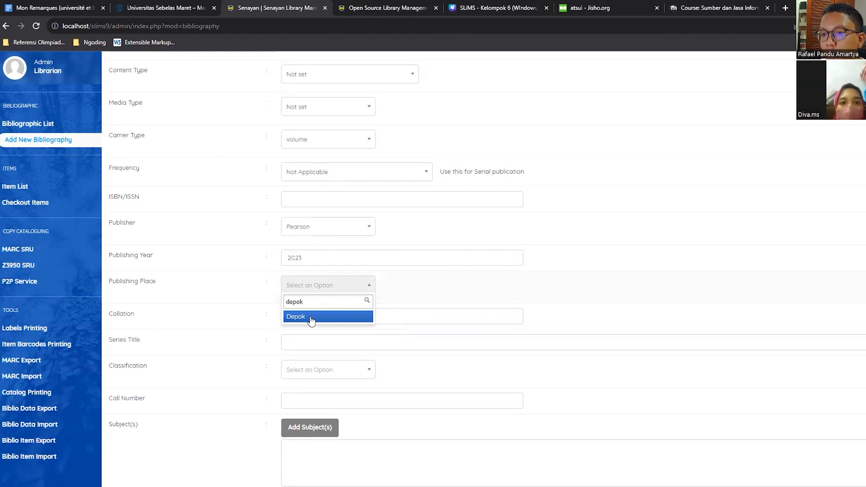
{"action": "left_click", "coordinate": [311, 318]}
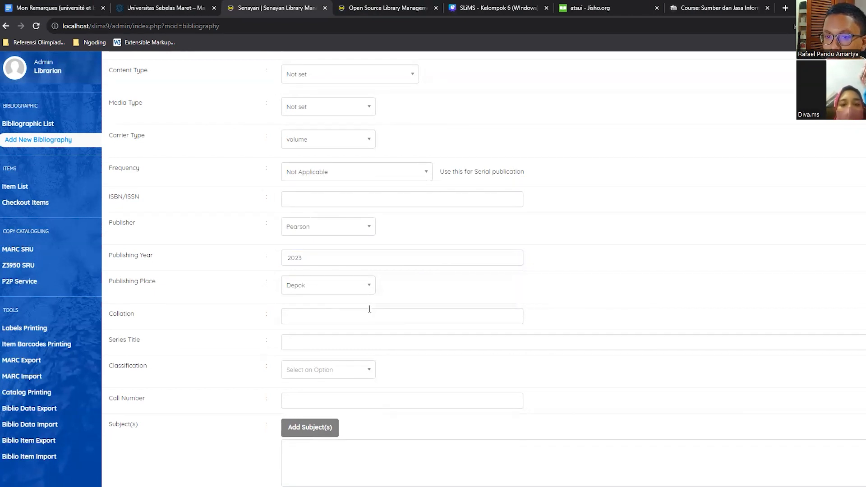
{"action": "scroll", "coordinate": [336, 359], "scroll_direction": "down", "scroll_amount": 1}
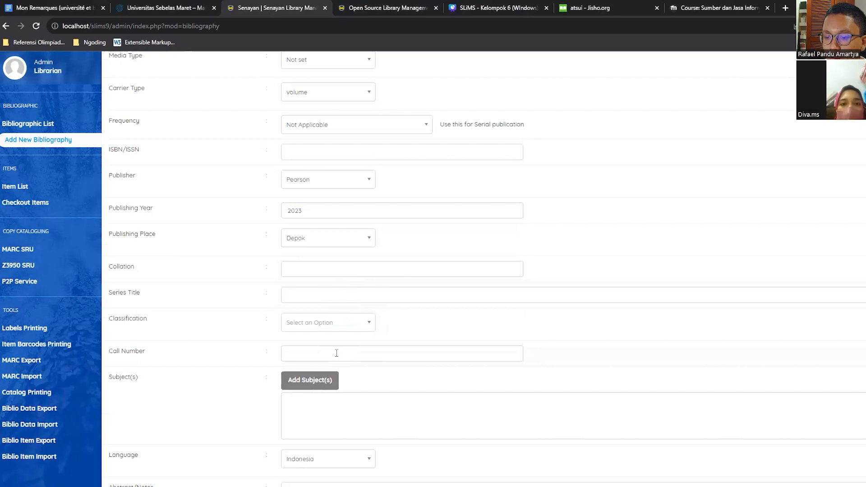
{"action": "left_click", "coordinate": [335, 265]}
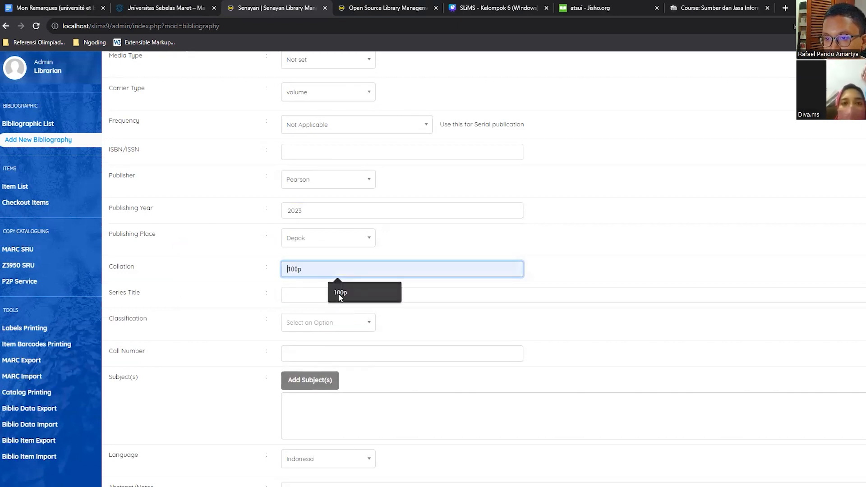
{"action": "left_click", "coordinate": [336, 292]}
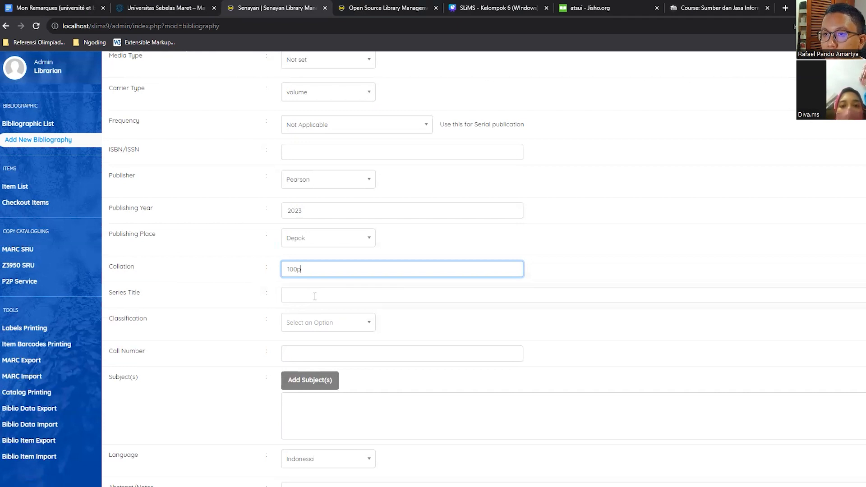
Set the Classification of the new bibliography to 020 as a new entry.
{"action": "scroll", "coordinate": [312, 284], "scroll_direction": "down", "scroll_amount": 1}
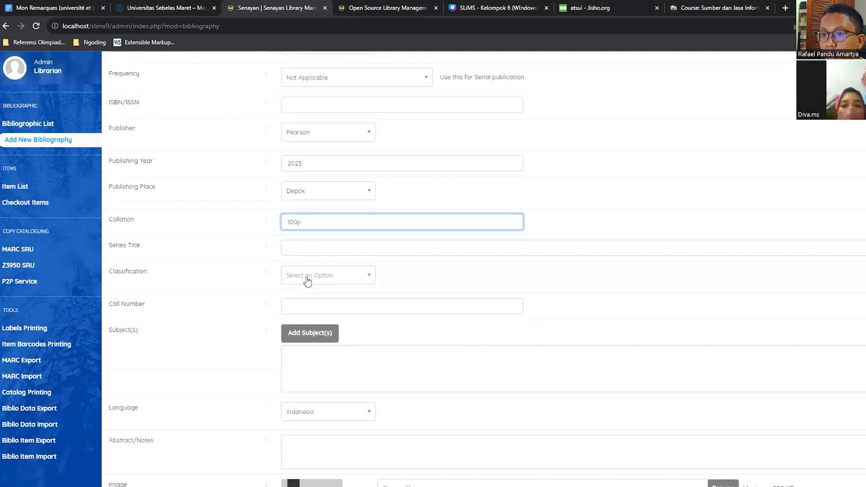
{"action": "left_click", "coordinate": [305, 279]}
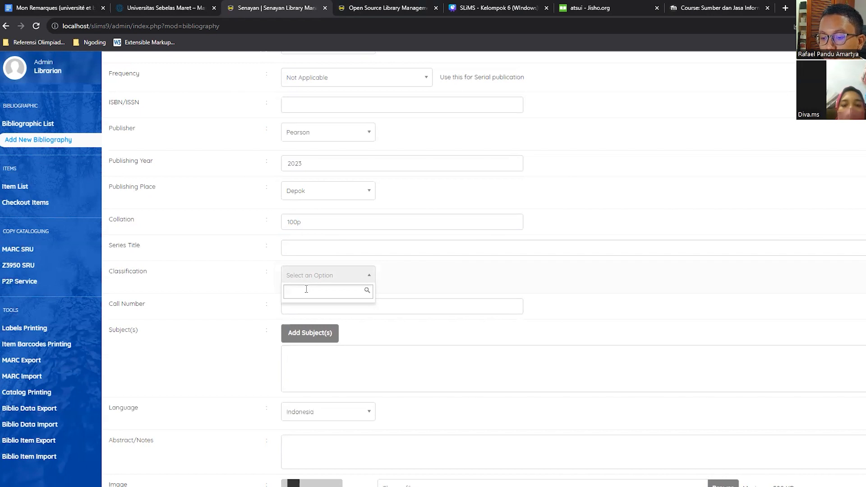
{"action": "type", "text": "0"}
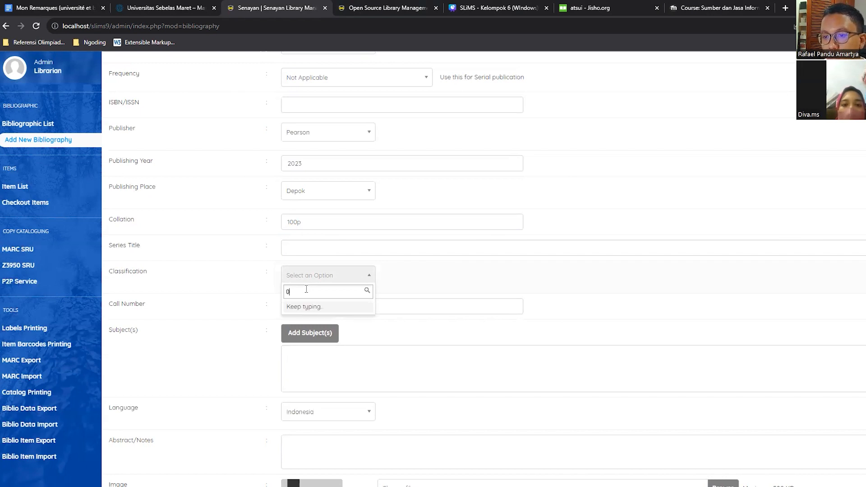
{"action": "type", "text": "20"}
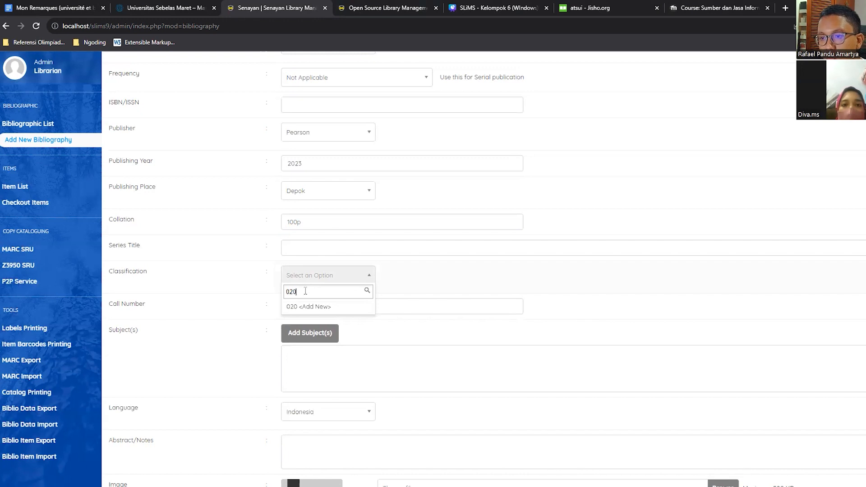
{"action": "left_click", "coordinate": [306, 308]}
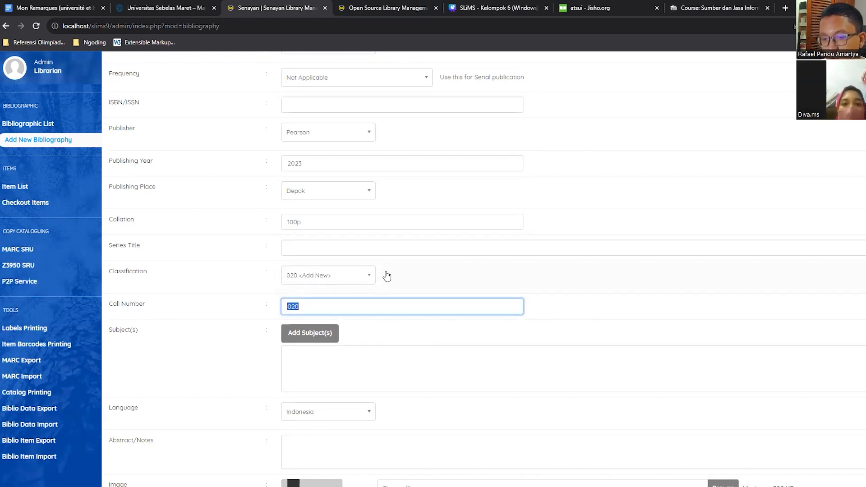
Add the subject "Metada" to the bibliography as a primary Topic.
{"action": "scroll", "coordinate": [354, 296], "scroll_direction": "down", "scroll_amount": 1}
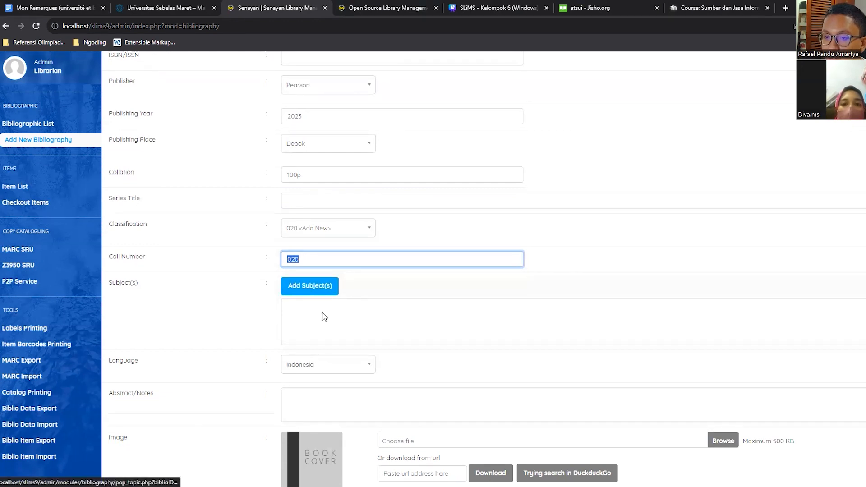
{"action": "left_click", "coordinate": [317, 287]}
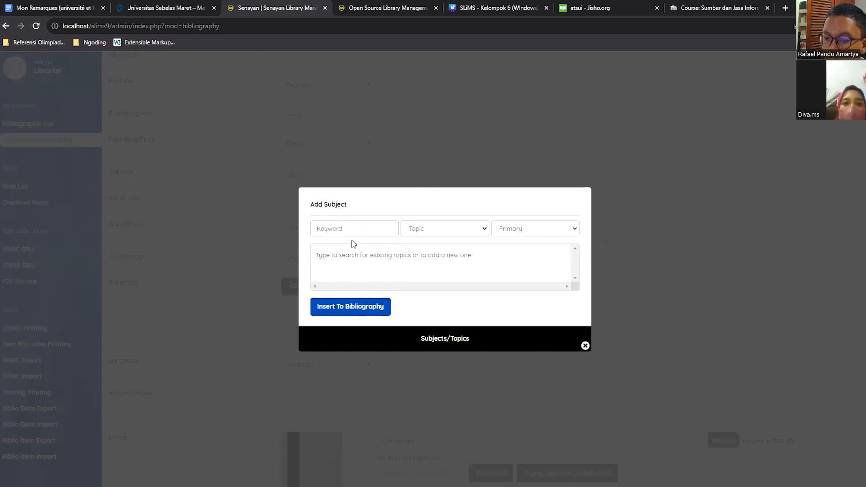
{"action": "left_click", "coordinate": [364, 230]}
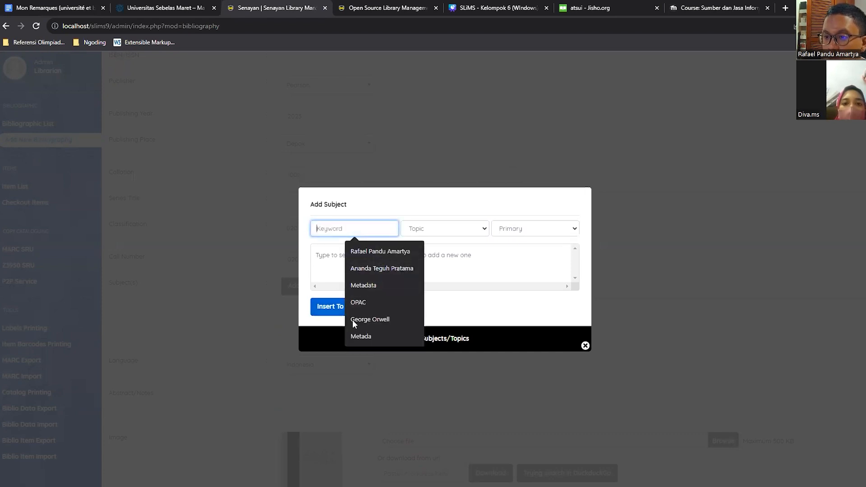
{"action": "left_click", "coordinate": [367, 334]}
{"action": "left_click", "coordinate": [427, 231]}
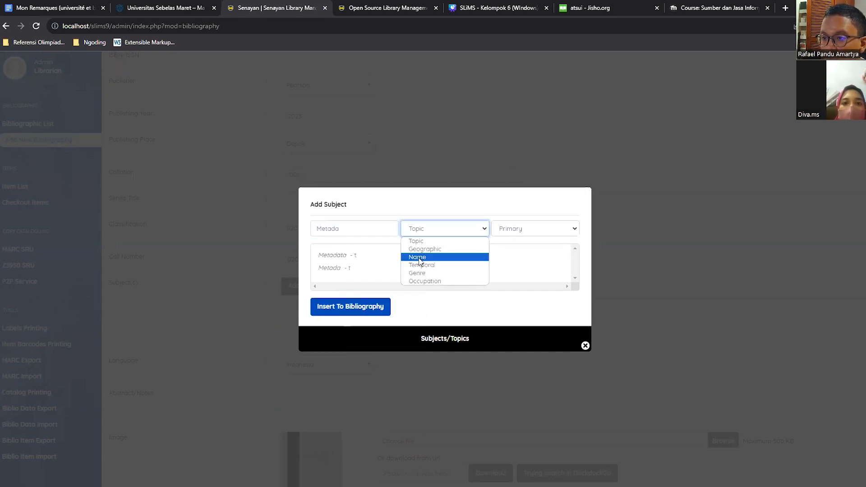
{"action": "left_click", "coordinate": [441, 244]}
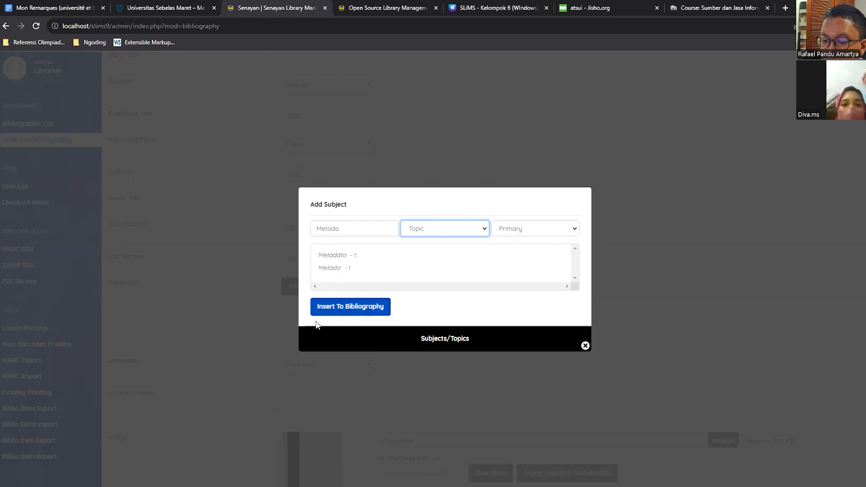
{"action": "left_click", "coordinate": [340, 312]}
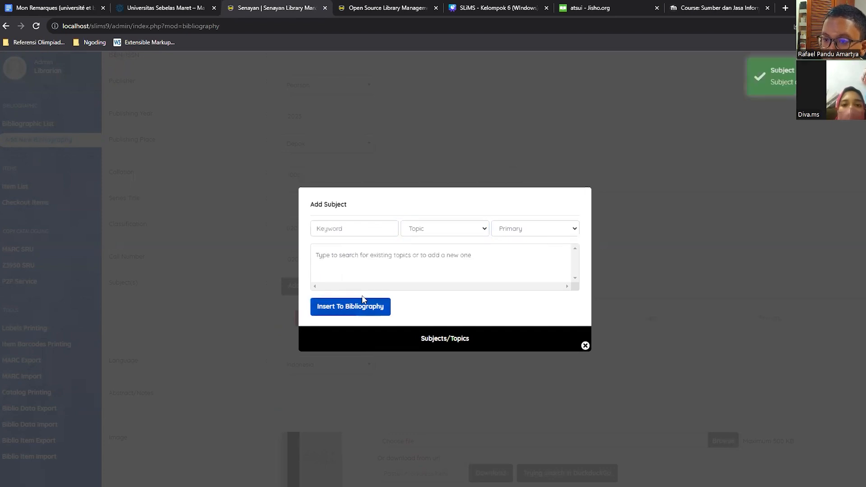
Add the subject "OPAC" as an additional Topic and close the subject dialog.
{"action": "left_click", "coordinate": [366, 229]}
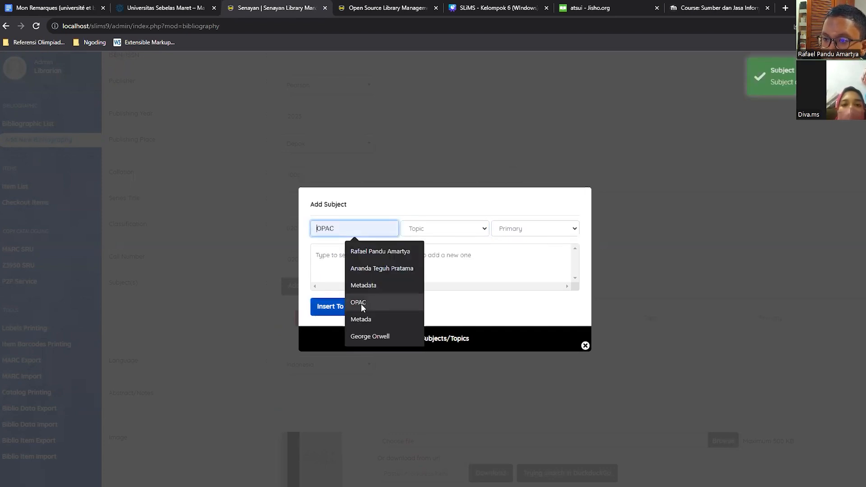
{"action": "left_click", "coordinate": [361, 304]}
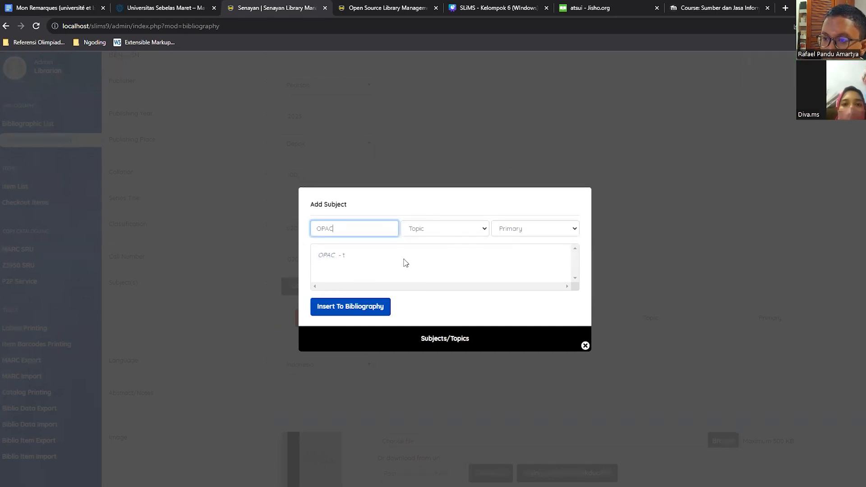
{"action": "left_click", "coordinate": [549, 232]}
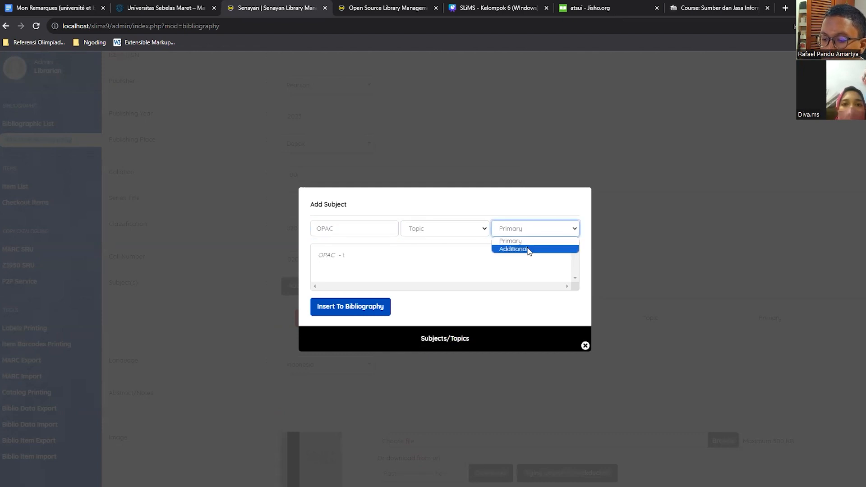
{"action": "left_click", "coordinate": [529, 250]}
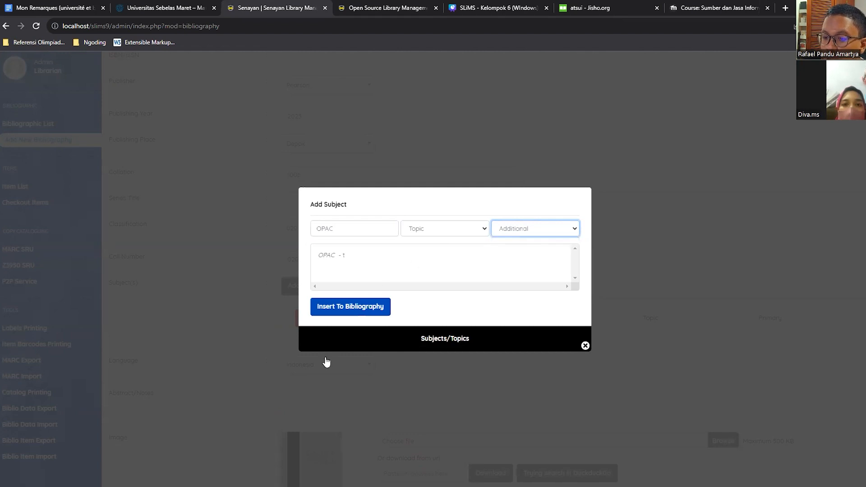
{"action": "left_click", "coordinate": [366, 315]}
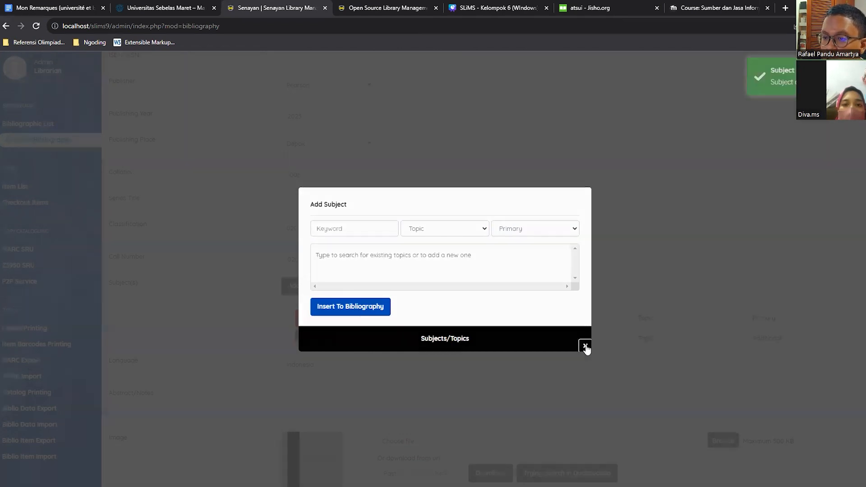
{"action": "left_click", "coordinate": [585, 346]}
Enter "Organisasi AAA" as the Abstract/Notes of the bibliography.
{"action": "scroll", "coordinate": [491, 305], "scroll_direction": "down", "scroll_amount": 1}
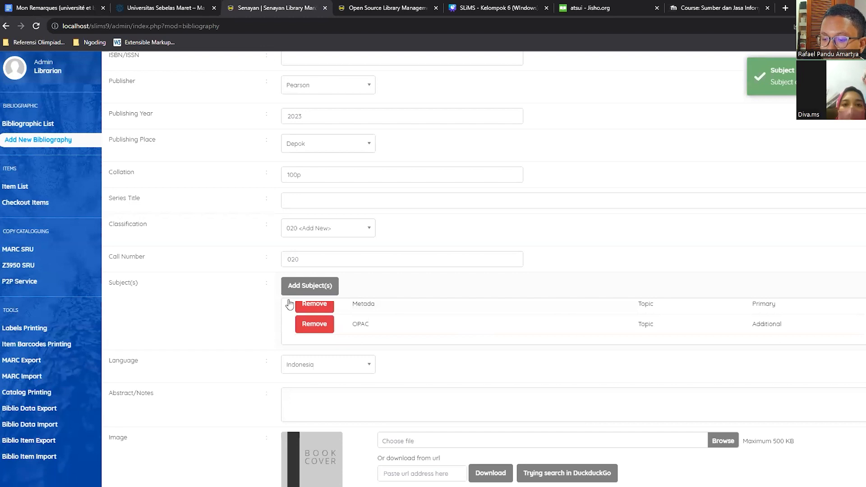
{"action": "scroll", "coordinate": [262, 291], "scroll_direction": "down", "scroll_amount": 1}
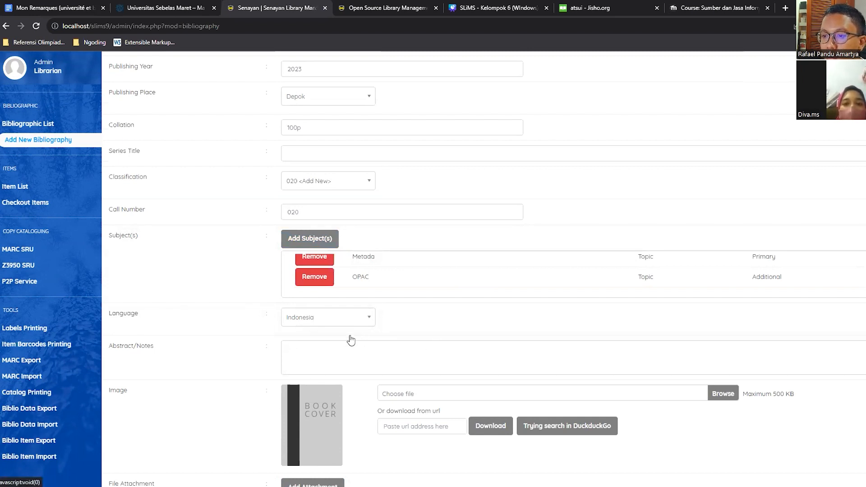
{"action": "scroll", "coordinate": [316, 316], "scroll_direction": "down", "scroll_amount": 1}
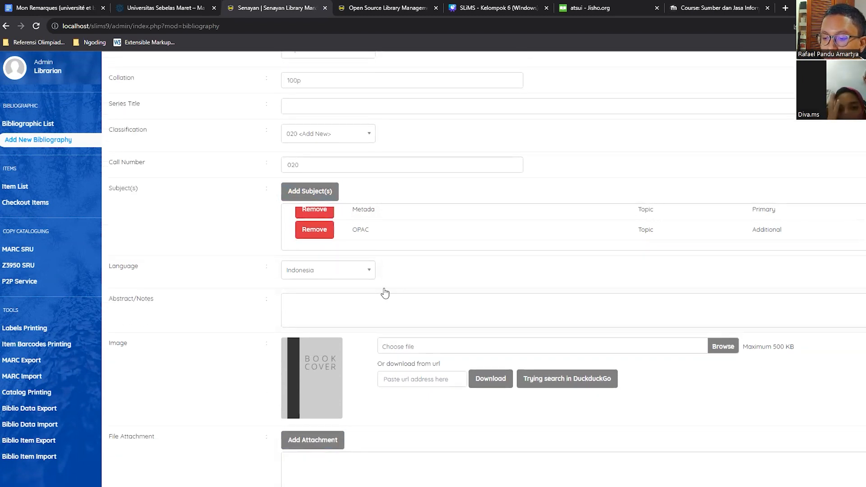
{"action": "left_click", "coordinate": [405, 304]}
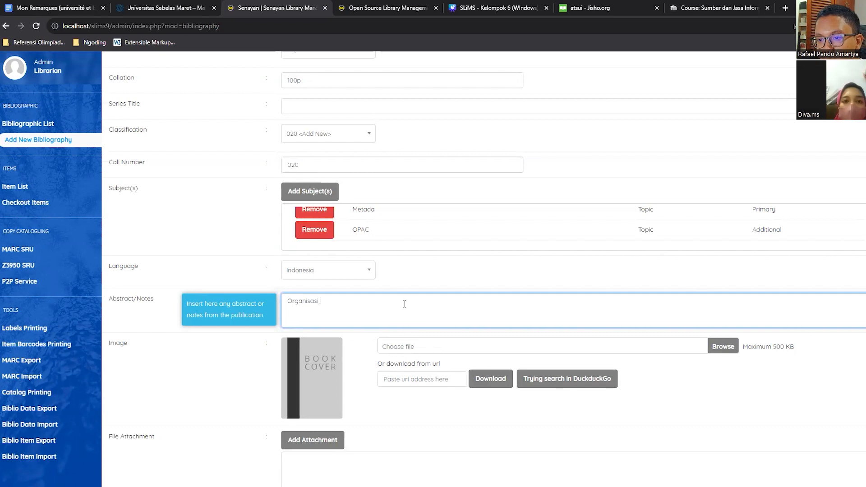
Look at the file attachment form's fields and close it without attaching a file.
{"action": "scroll", "coordinate": [386, 260], "scroll_direction": "down", "scroll_amount": 2}
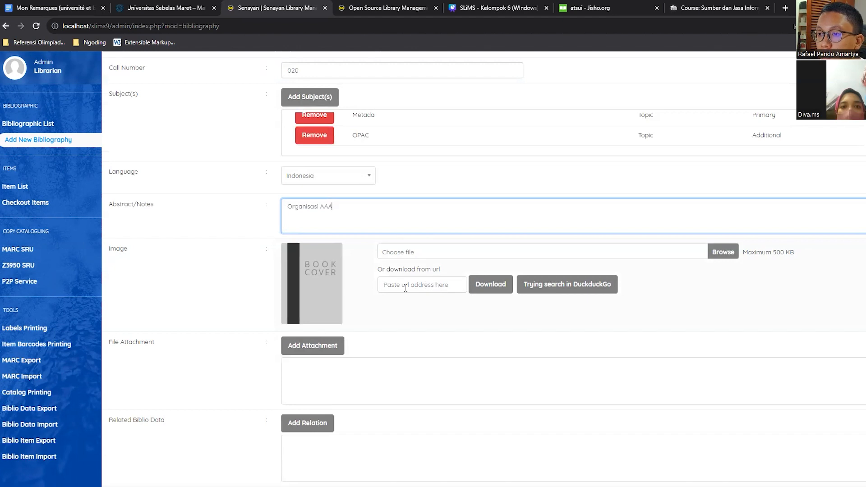
{"action": "scroll", "coordinate": [410, 232], "scroll_direction": "down", "scroll_amount": 1}
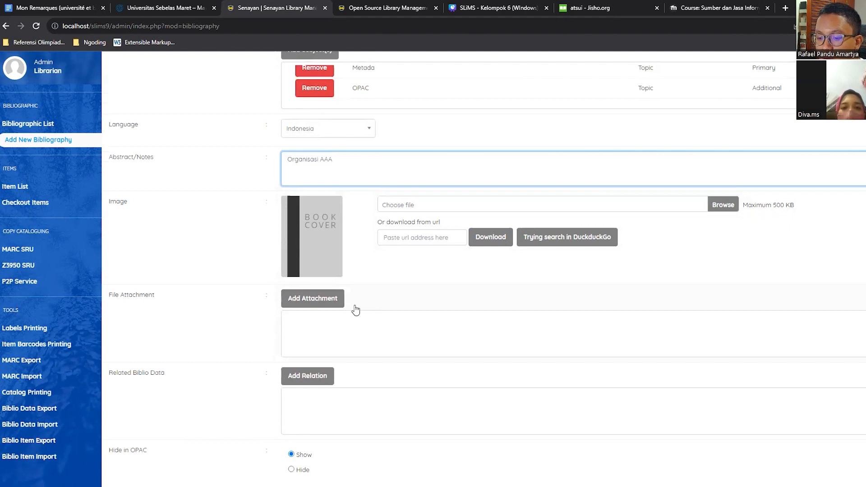
{"action": "left_click", "coordinate": [325, 305]}
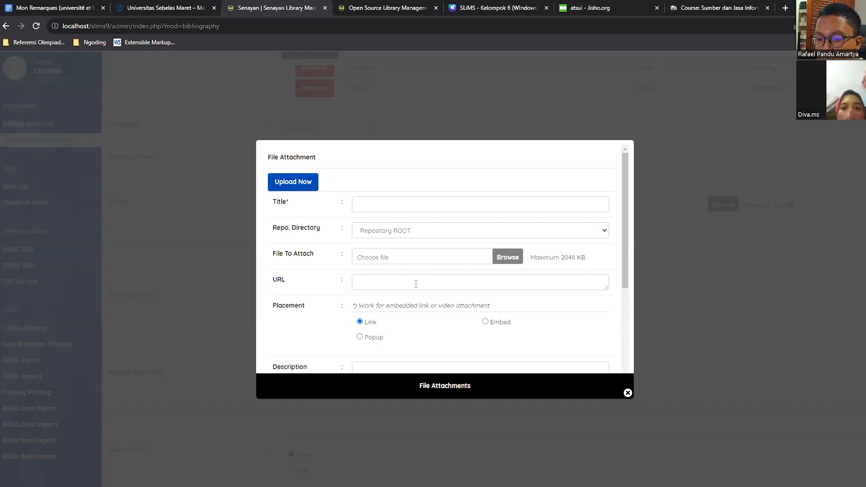
{"action": "left_click", "coordinate": [207, 321]}
Review the relation, OPAC visibility, homepage promotion and label options, and save the new bibliography record.
{"action": "scroll", "coordinate": [255, 319], "scroll_direction": "down", "scroll_amount": 1}
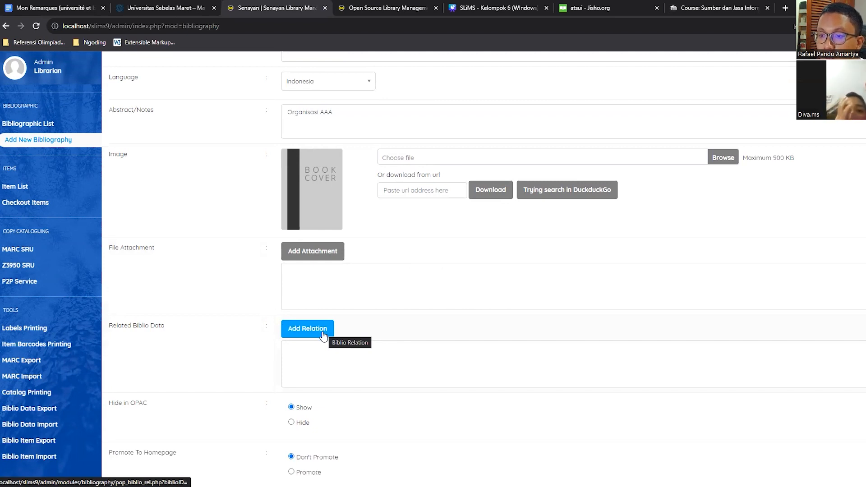
{"action": "scroll", "coordinate": [205, 338], "scroll_direction": "down", "scroll_amount": 2}
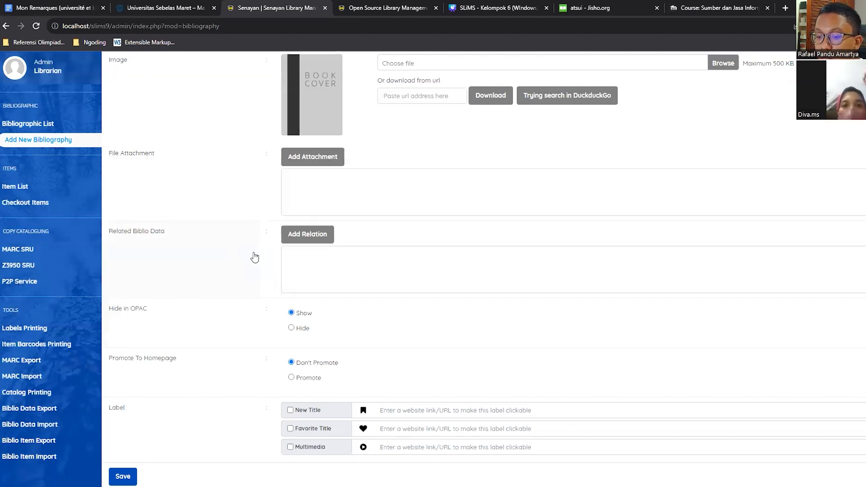
{"action": "scroll", "coordinate": [253, 254], "scroll_direction": "down", "scroll_amount": 1}
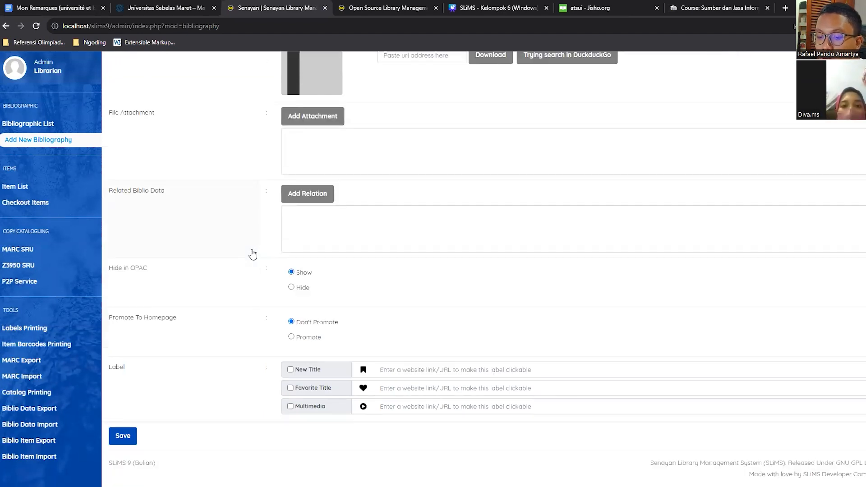
{"action": "scroll", "coordinate": [248, 261], "scroll_direction": "up", "scroll_amount": 1}
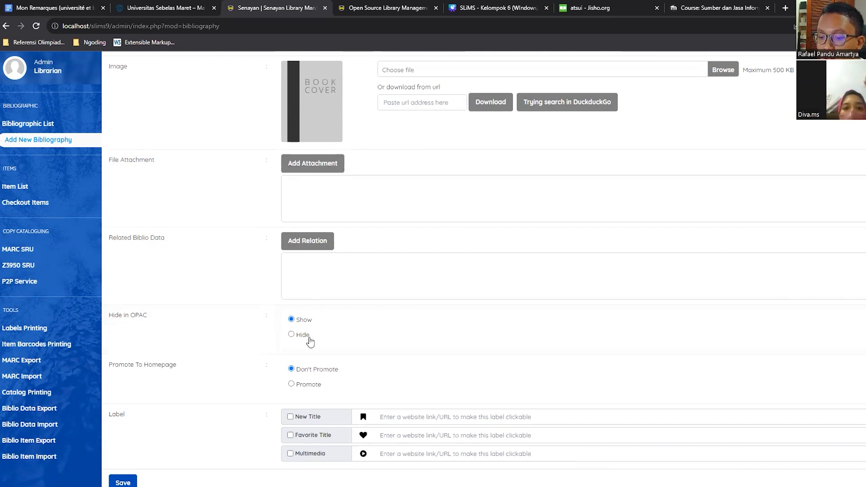
{"action": "scroll", "coordinate": [311, 337], "scroll_direction": "down", "scroll_amount": 1}
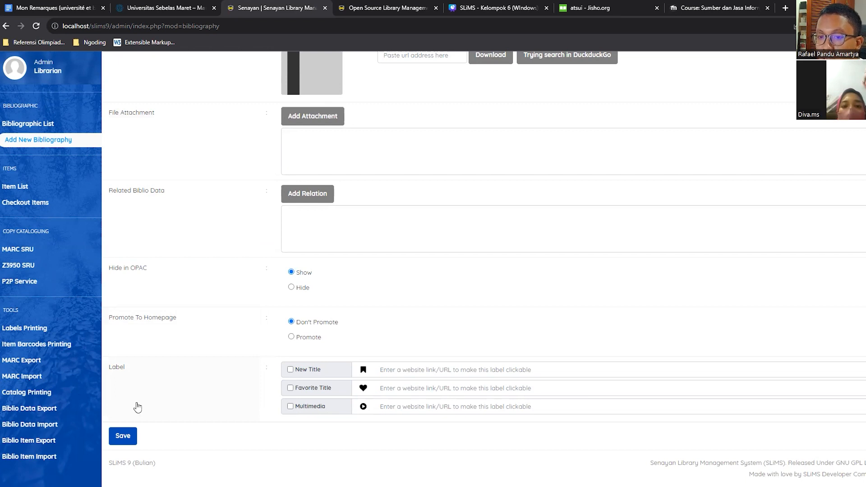
{"action": "left_click", "coordinate": [133, 434]}
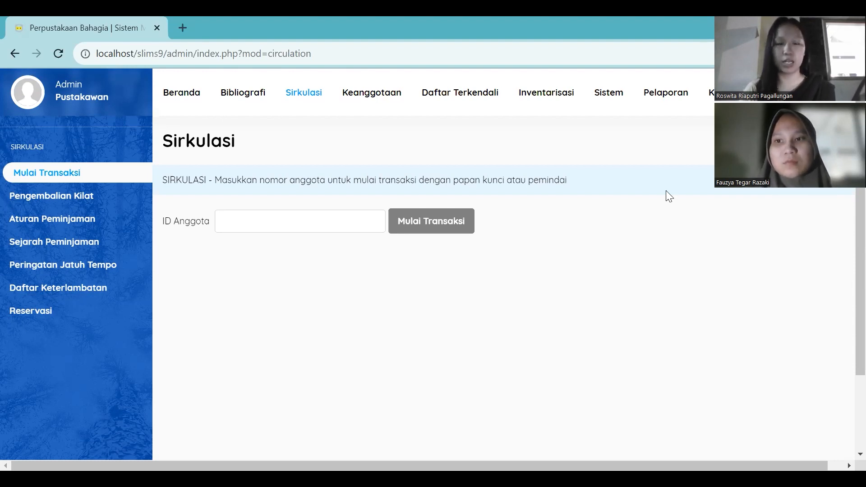
Start a circulation transaction for the library member by entering the member ID and choosing the matching member.
{"action": "left_click", "coordinate": [349, 221]}
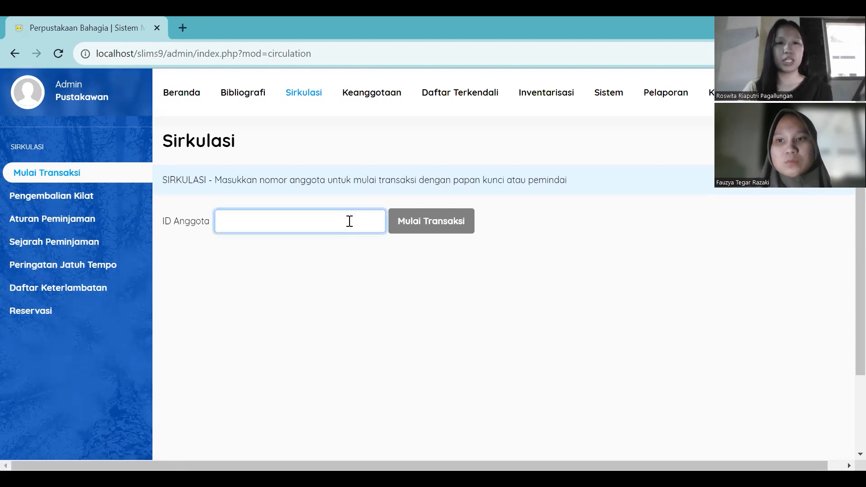
{"action": "type", "text": "22068145"}
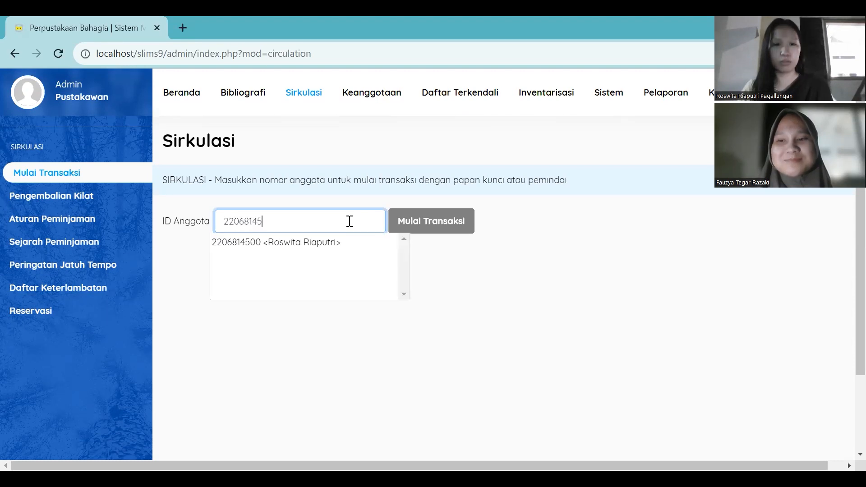
{"action": "left_click", "coordinate": [348, 243]}
{"action": "left_click", "coordinate": [424, 221]}
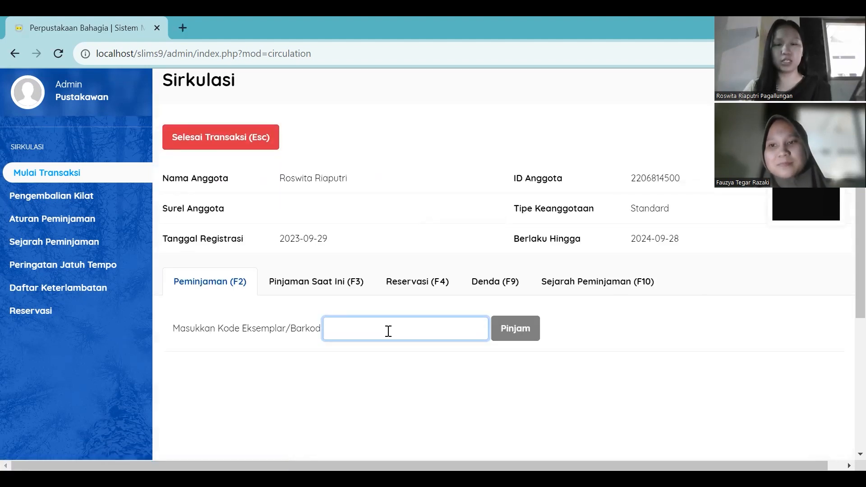
Lend the item with code B00001 to the member.
{"action": "left_click", "coordinate": [388, 331]}
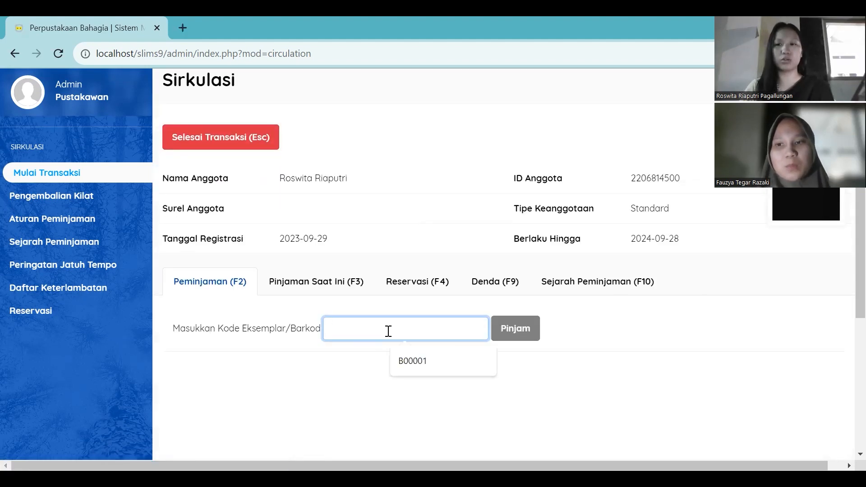
{"action": "left_click", "coordinate": [421, 360]}
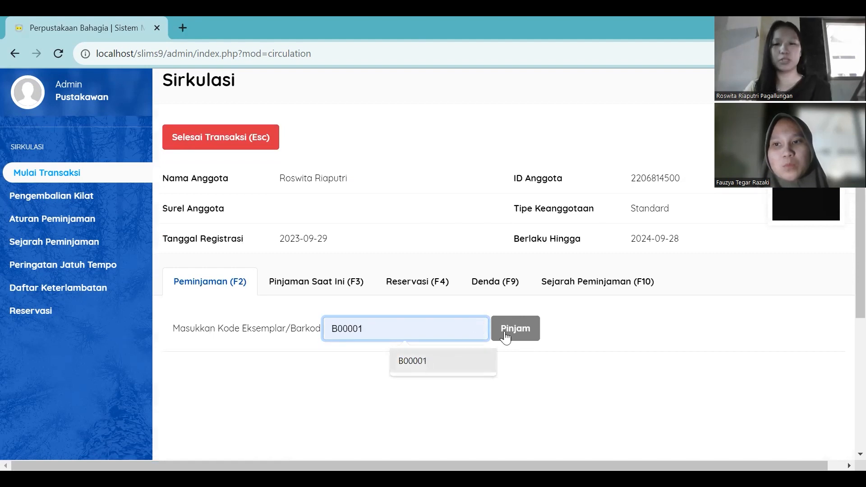
{"action": "left_click", "coordinate": [513, 338]}
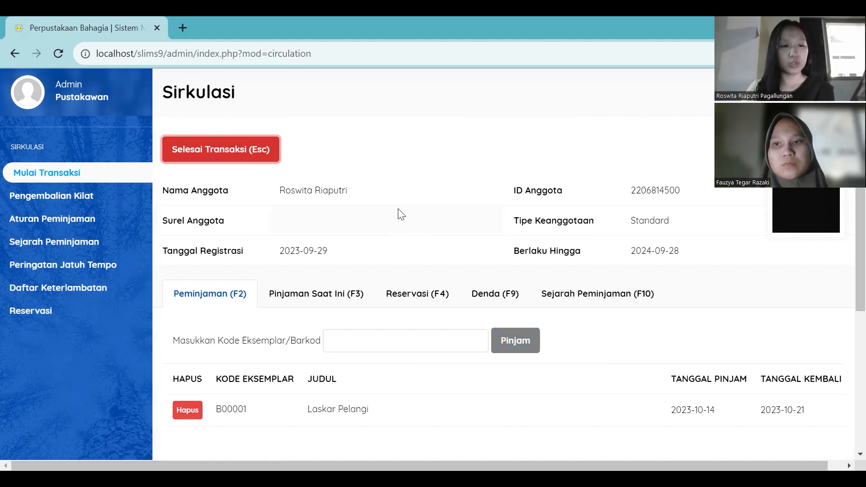
Finish the current loan transaction and start a new one for the same member using the member ID.
{"action": "key", "text": "Escape"}
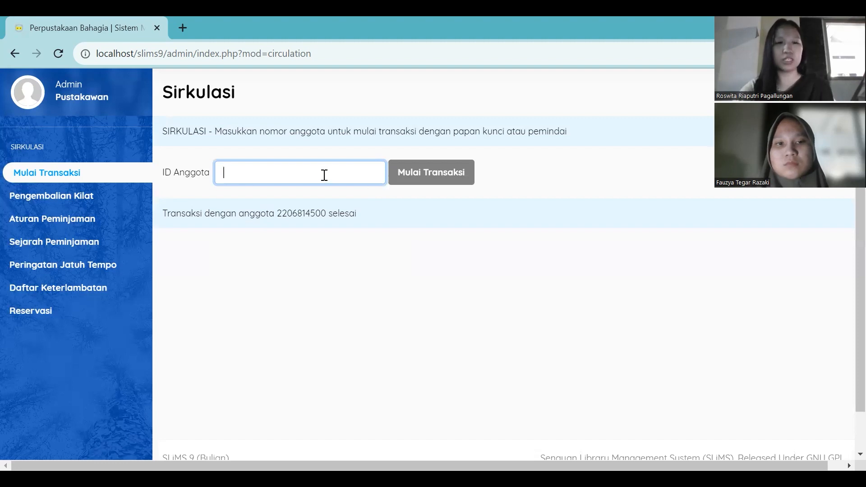
{"action": "type", "text": "220"}
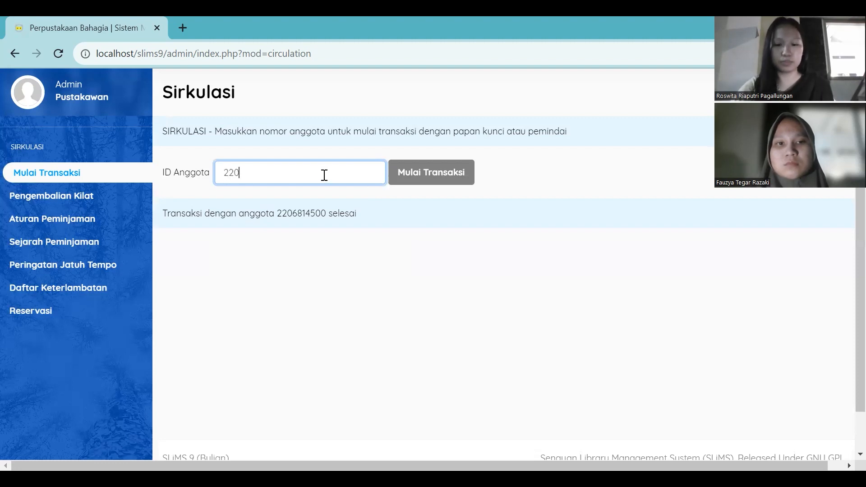
{"action": "type", "text": "68145"}
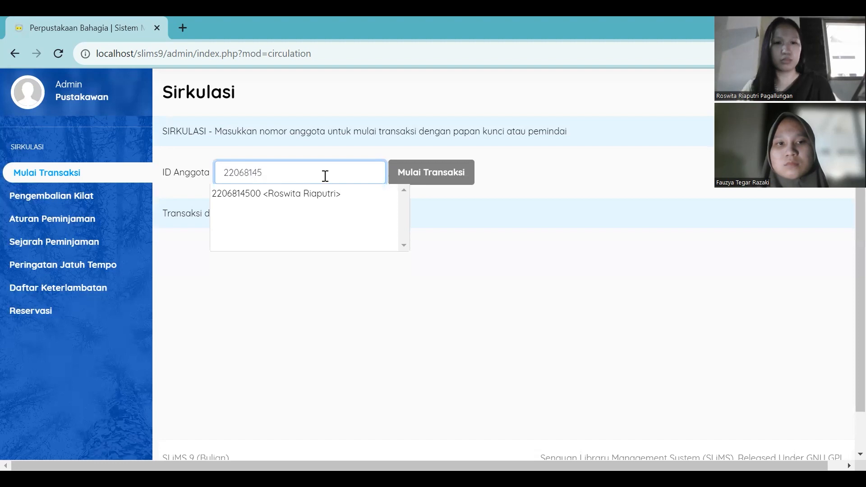
{"action": "left_click", "coordinate": [328, 193]}
{"action": "left_click", "coordinate": [429, 179]}
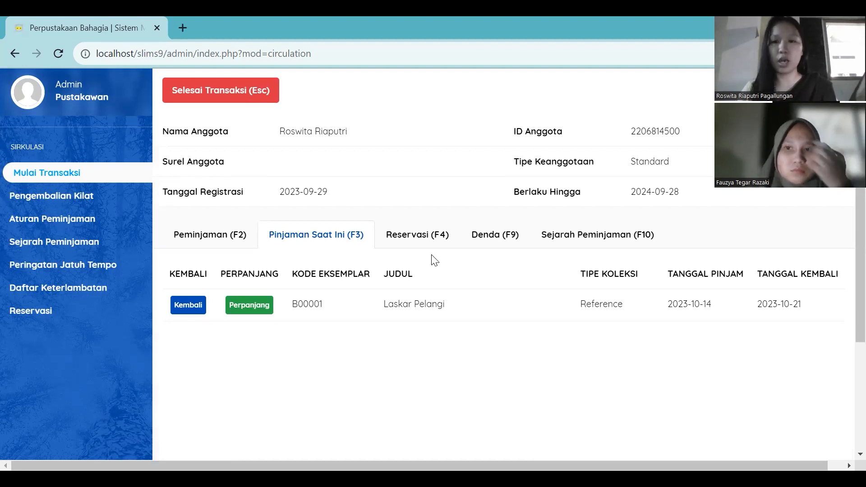
Examine the member's fines and loan history within the open circulation transaction.
{"action": "left_click", "coordinate": [495, 244]}
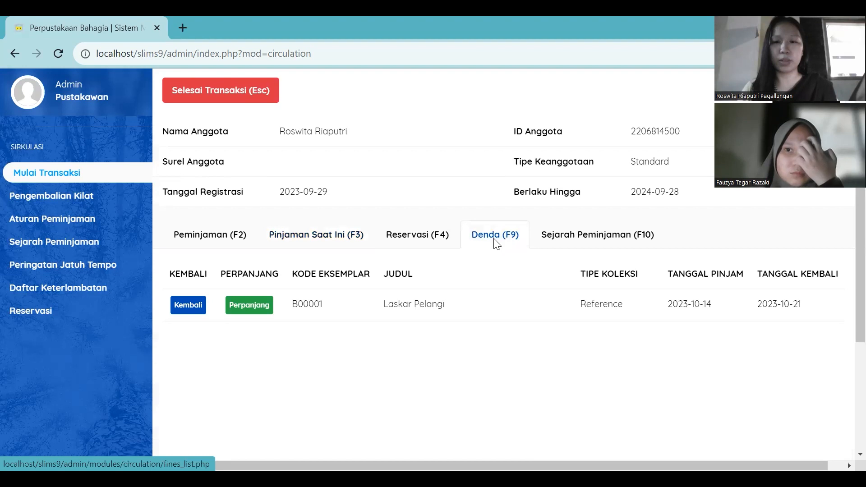
{"action": "scroll", "coordinate": [480, 274], "scroll_direction": "down", "scroll_amount": 2}
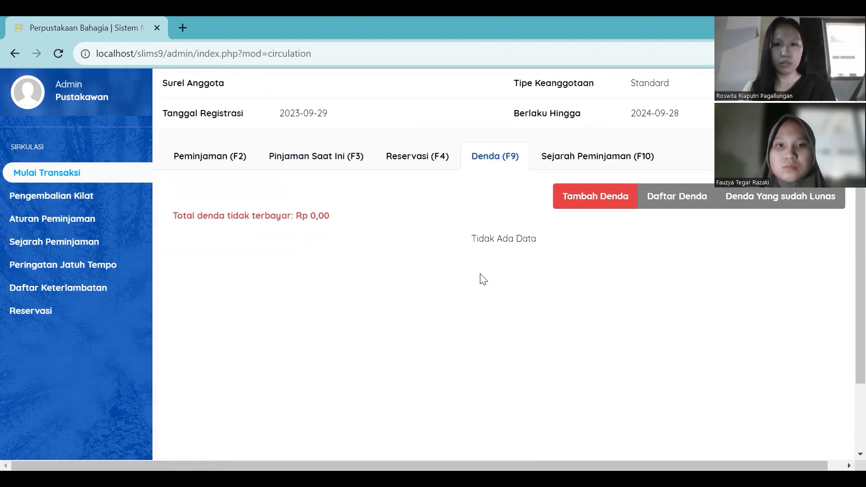
{"action": "left_click", "coordinate": [628, 159]}
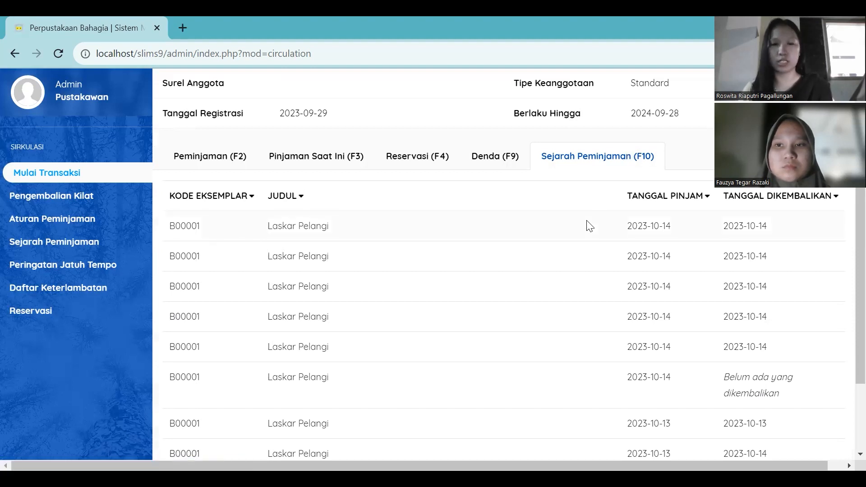
{"action": "scroll", "coordinate": [590, 225], "scroll_direction": "down", "scroll_amount": 1}
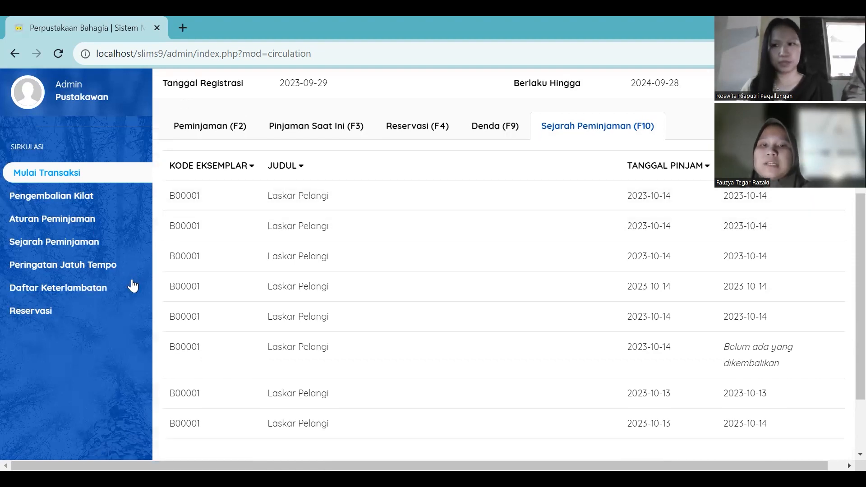
Examine the due date warning report and the reservation report in circulation.
{"action": "left_click", "coordinate": [117, 262]}
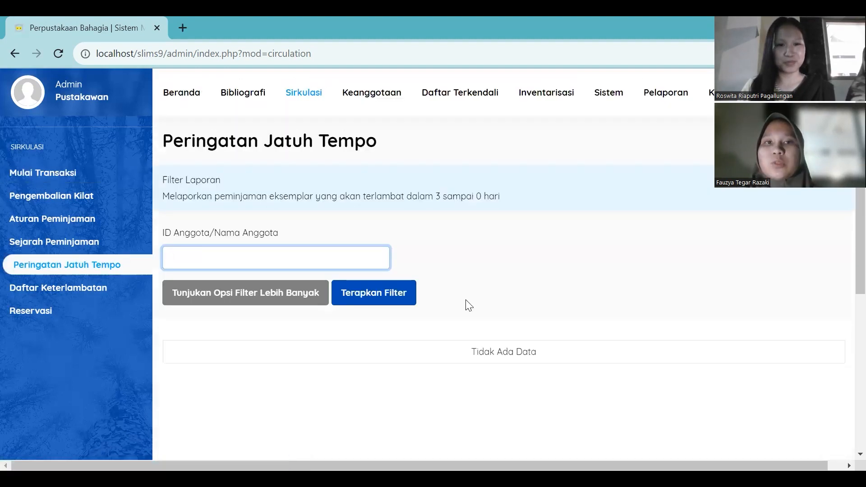
{"action": "scroll", "coordinate": [475, 318], "scroll_direction": "down", "scroll_amount": 1}
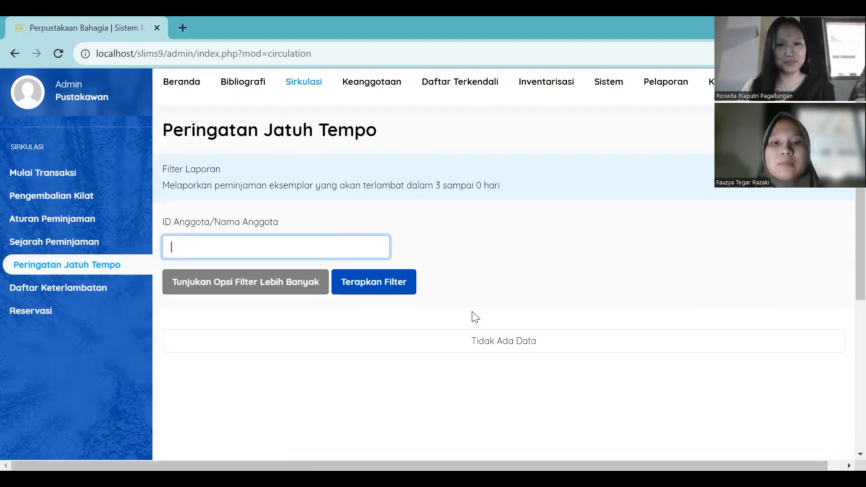
{"action": "scroll", "coordinate": [475, 318], "scroll_direction": "down", "scroll_amount": 1}
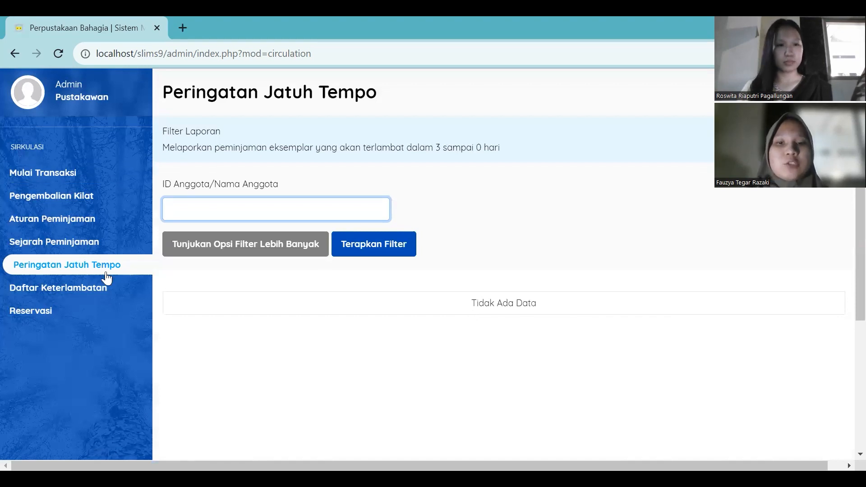
{"action": "left_click", "coordinate": [115, 313]}
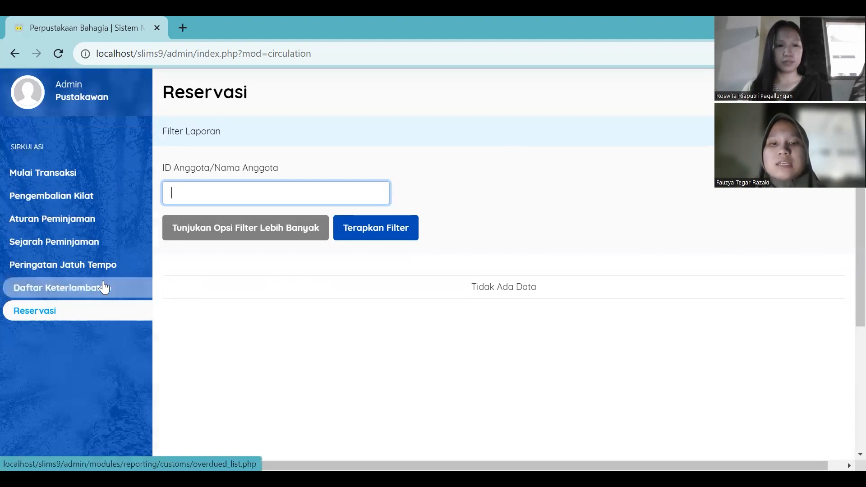
Examine the circulation loan rules and the overdue list.
{"action": "left_click", "coordinate": [86, 225]}
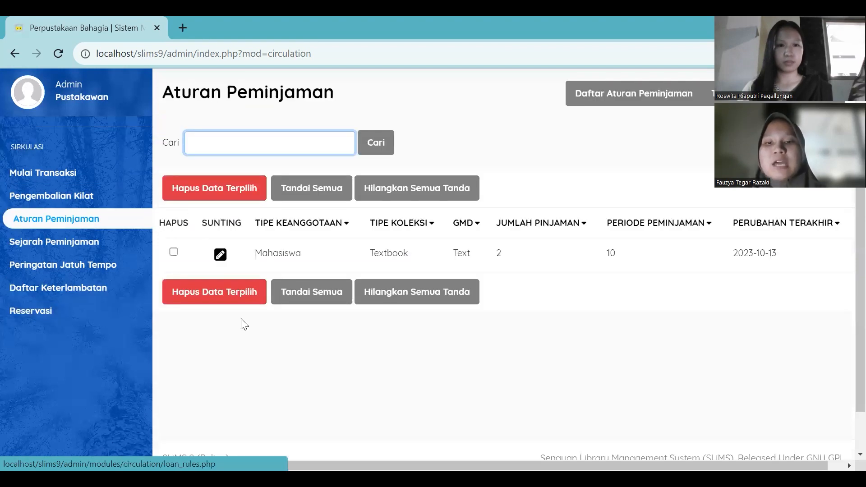
{"action": "scroll", "coordinate": [510, 350], "scroll_direction": "up", "scroll_amount": 1}
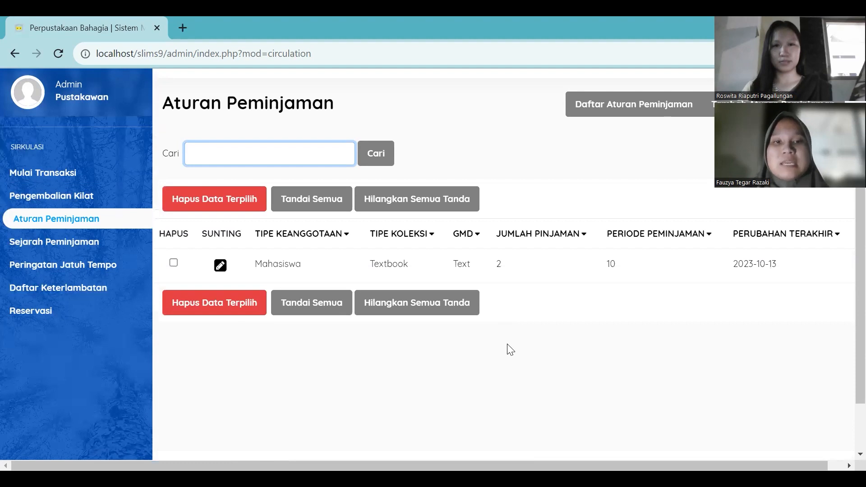
{"action": "scroll", "coordinate": [511, 350], "scroll_direction": "up", "scroll_amount": 1}
{"action": "scroll", "coordinate": [510, 350], "scroll_direction": "down", "scroll_amount": 1}
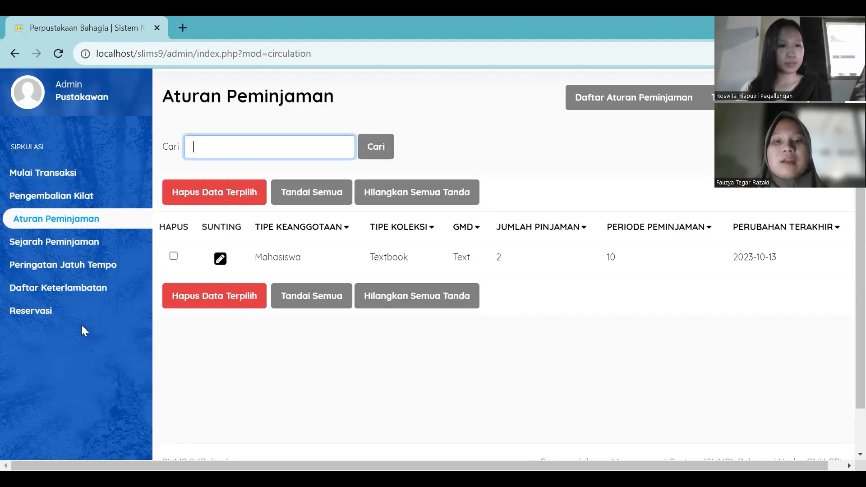
{"action": "left_click", "coordinate": [83, 292]}
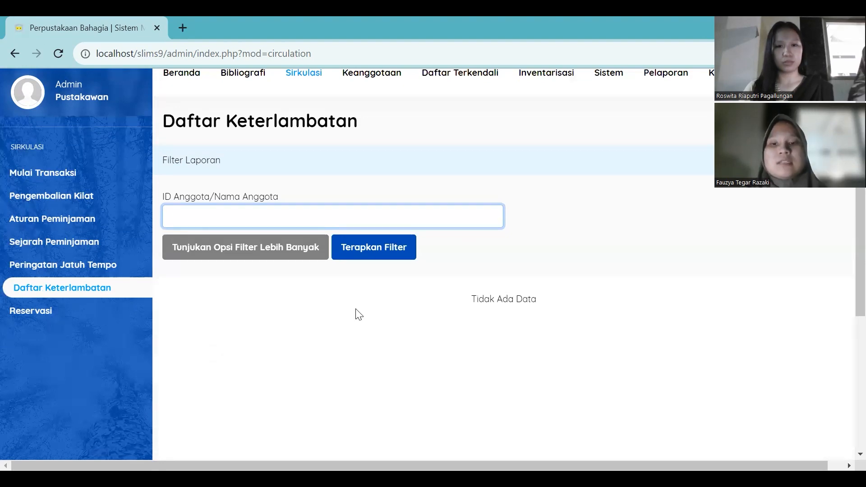
{"action": "scroll", "coordinate": [464, 315], "scroll_direction": "up", "scroll_amount": 1}
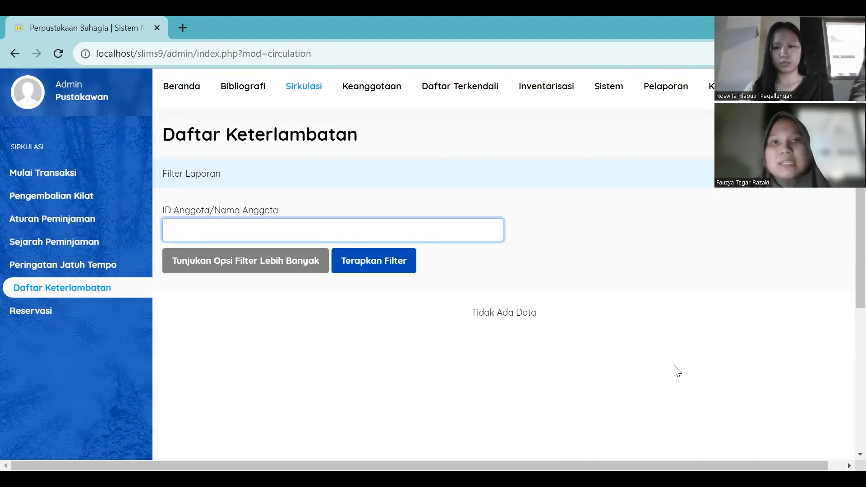